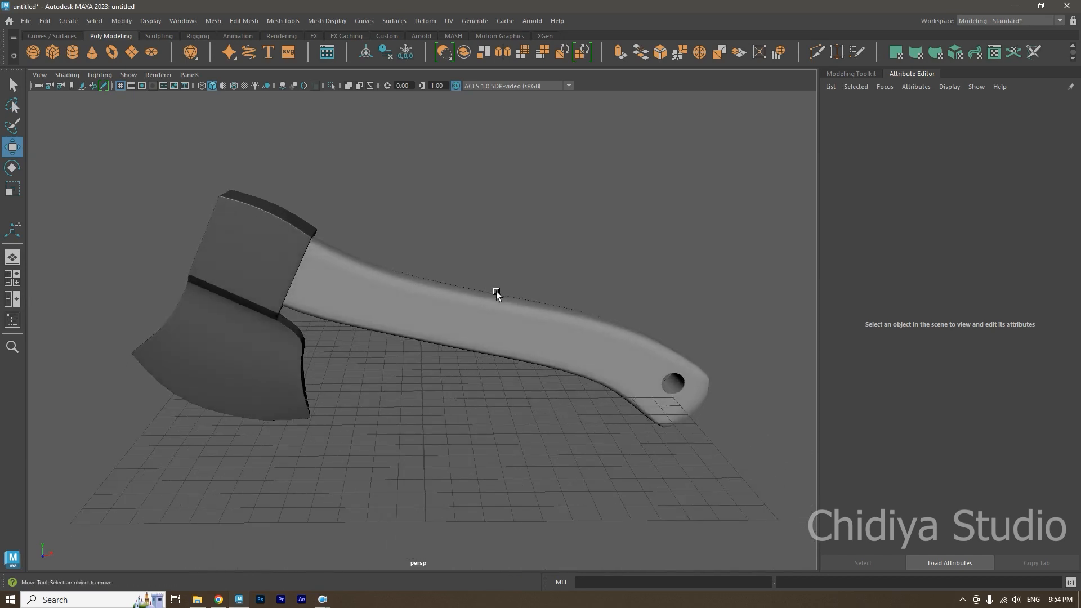
Step: Select the axe handle and axe head together and assign a new Lambert material to both
click(454, 297)
key(f)
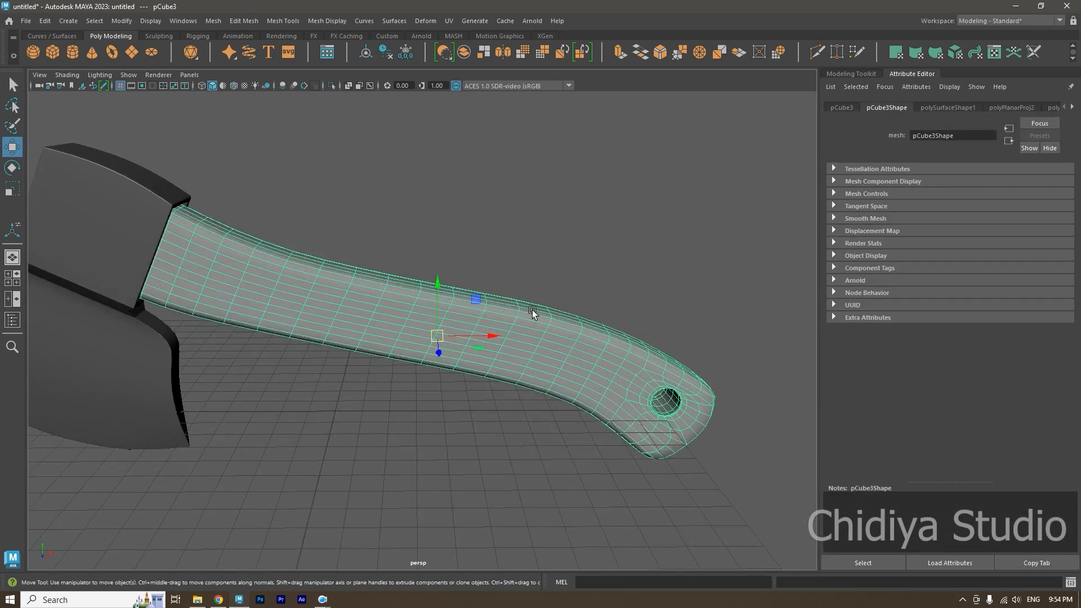
scroll(539, 313, down, 4)
shift+click(287, 260)
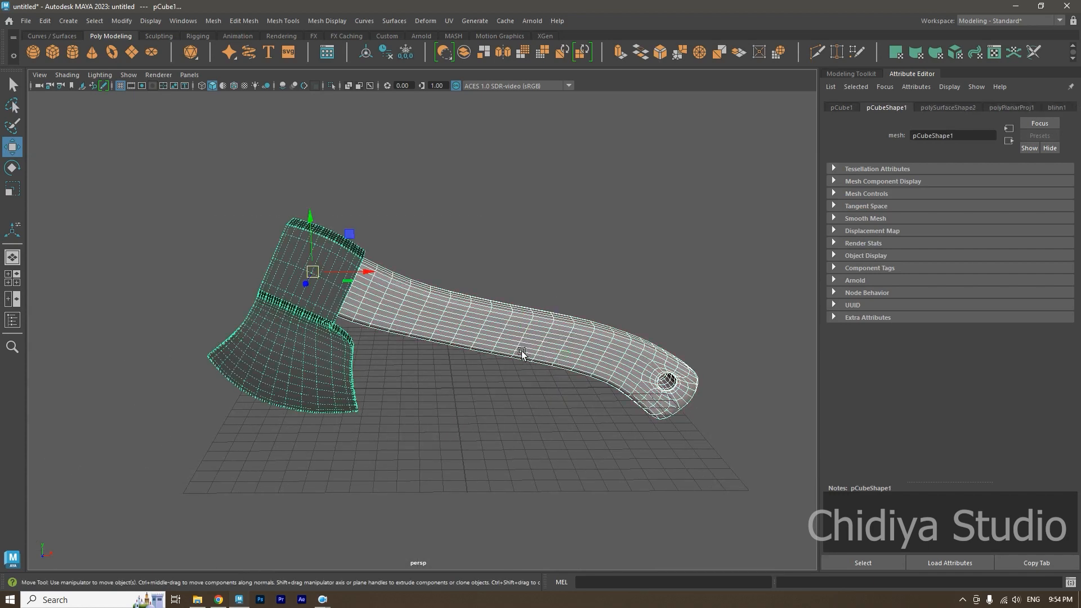
alt+drag(356, 322, 389, 253)
right_drag(389, 252, 386, 384)
right_drag(392, 549, 452, 549)
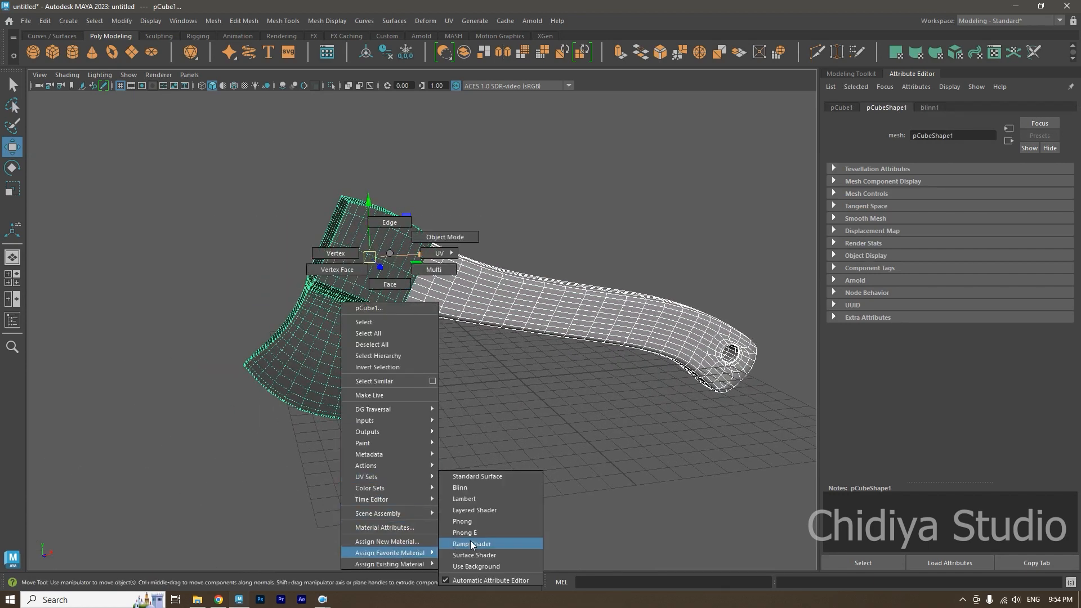
right_drag(477, 498, 477, 499)
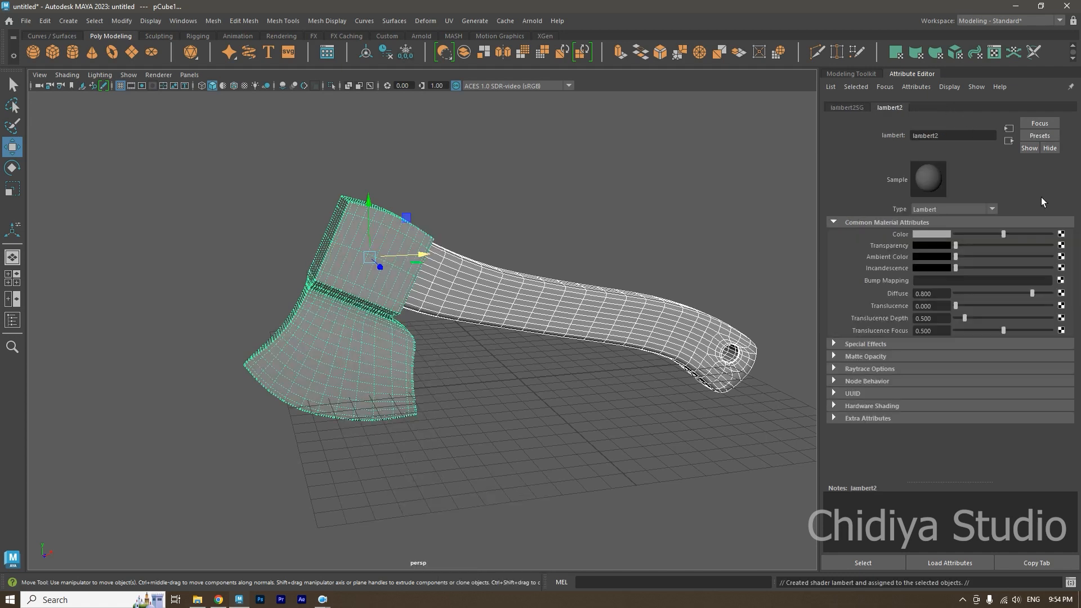
Step: Connect a Checker texture to the Lambert material's color and set its Repeat UV to 15 by 15
click(1062, 234)
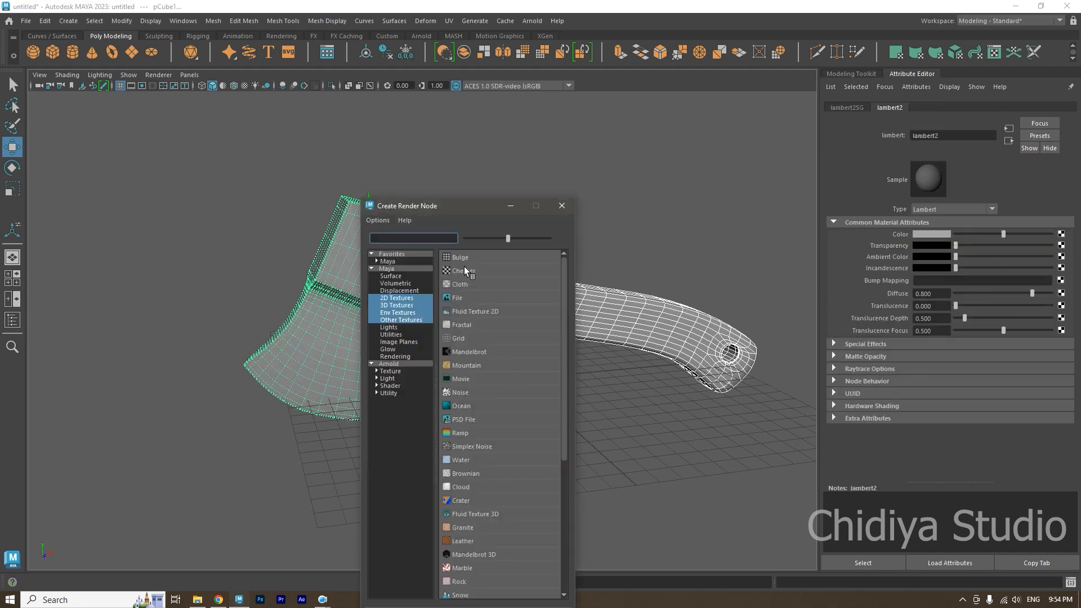
click(464, 270)
click(884, 107)
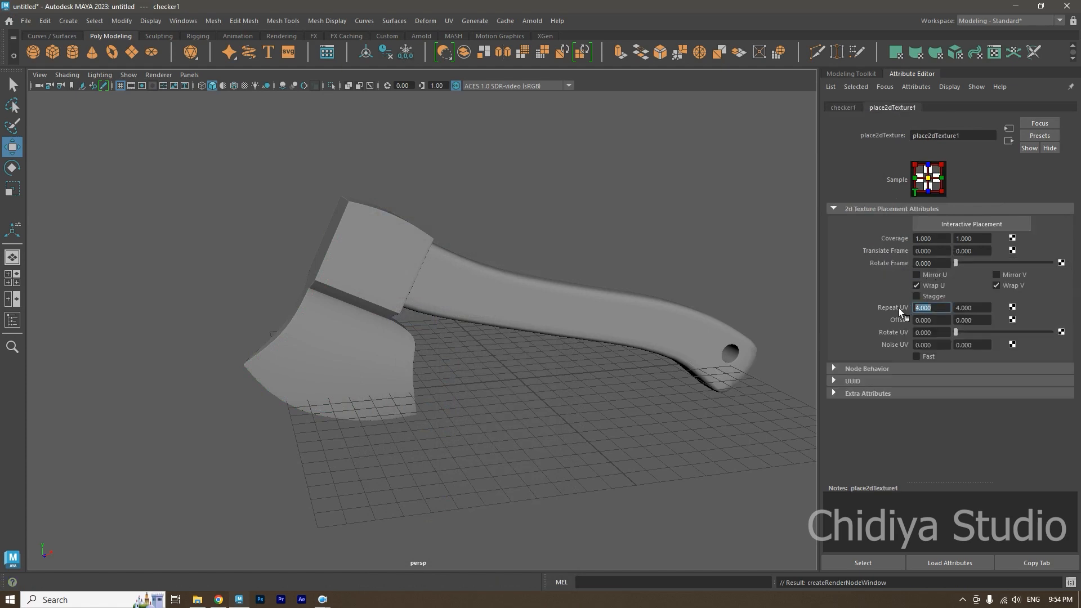
key(Return)
Step: Turn on textured display in the viewport and select the axe head to check its checker pattern
click(244, 85)
mouse_move(495, 237)
alt+mouse_down()
mouse_move(509, 224)
mouse_move(396, 212)
mouse_move(506, 233)
mouse_move(360, 225)
mouse_move(511, 221)
alt+mouse_up()
mouse_move(511, 222)
alt+right_down()
mouse_move(590, 236)
mouse_move(516, 234)
alt+right_up()
mouse_move(515, 234)
alt+mouse_down()
mouse_move(531, 236)
mouse_move(507, 242)
alt+mouse_up()
click(389, 259)
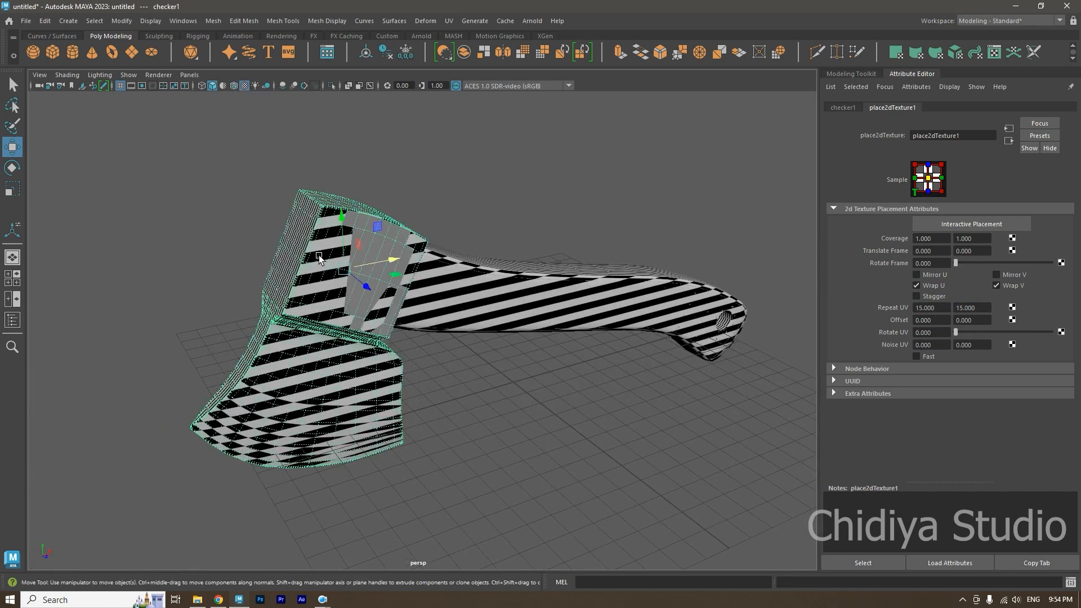
alt+drag(389, 259, 439, 264)
alt+right_drag(439, 264, 461, 273)
alt+drag(472, 258, 417, 248)
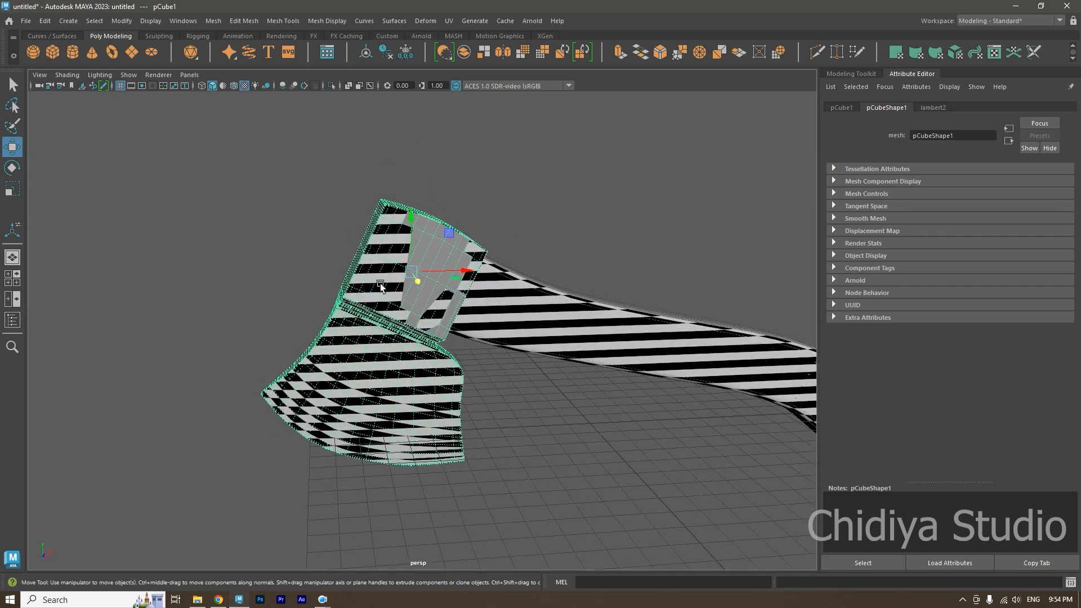
scroll(426, 229, up, 4)
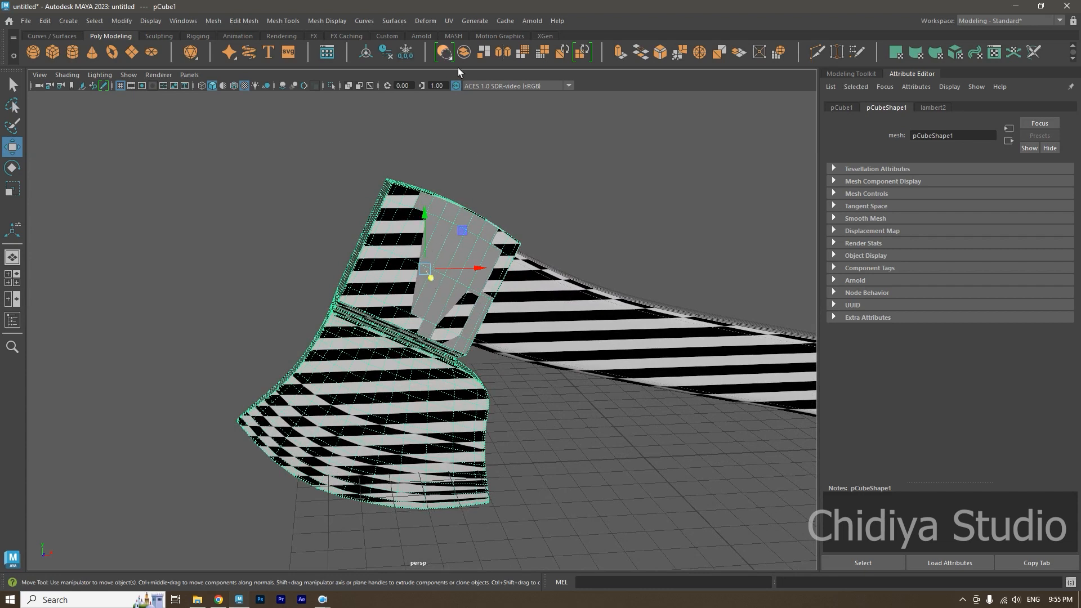
Step: Open the UV Editor and arrange it beside the axe head so both the model and its UVs can be seen
click(449, 21)
click(470, 48)
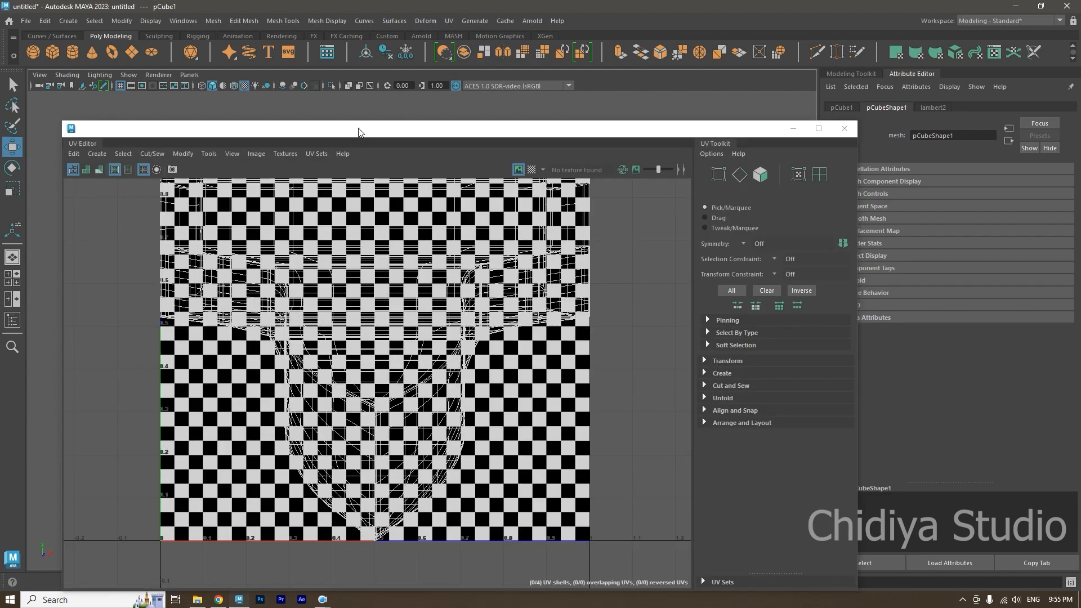
drag(361, 134, 699, 149)
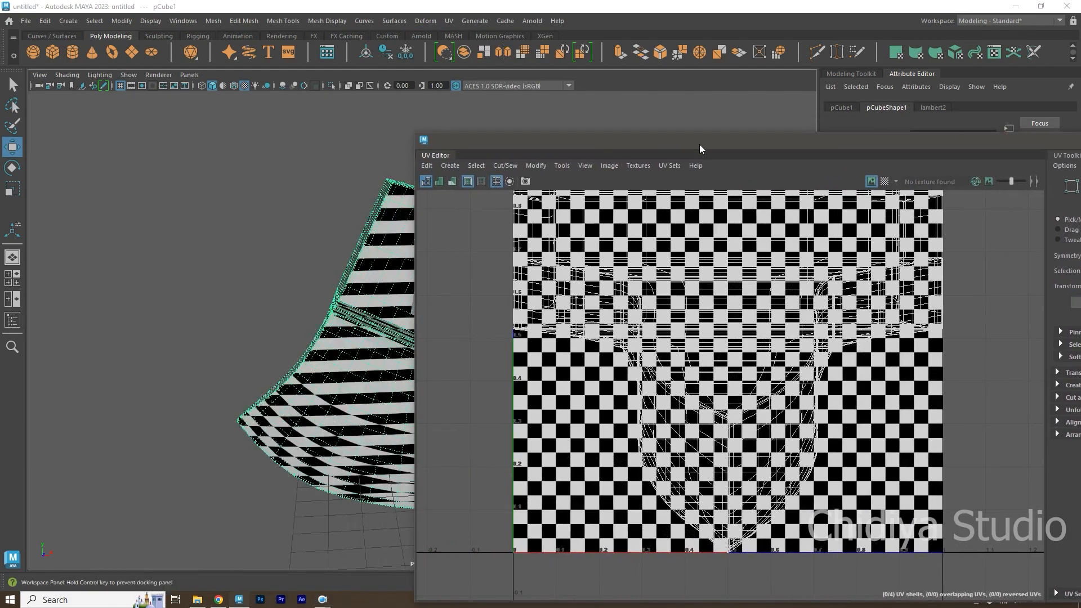
alt+middle_drag(387, 240, 217, 221)
alt+drag(217, 222, 227, 224)
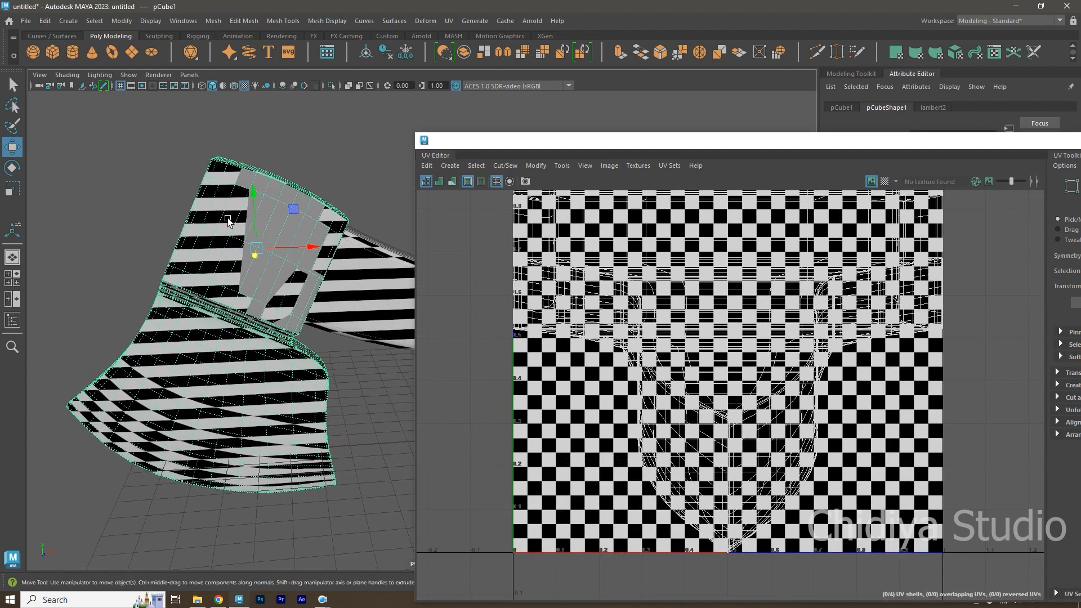
alt+middle_drag(227, 225, 266, 214)
alt+right_drag(265, 214, 287, 230)
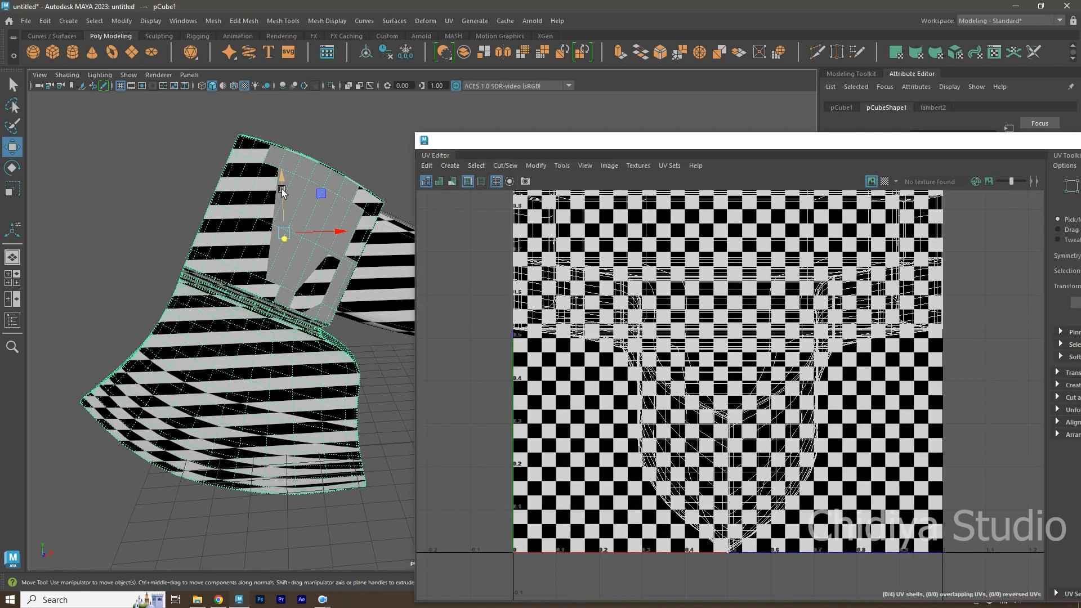
Step: Apply a planar UV map along the Y axis to the axe head and stretch the projection across the head's thickness
shift+right_click(290, 218)
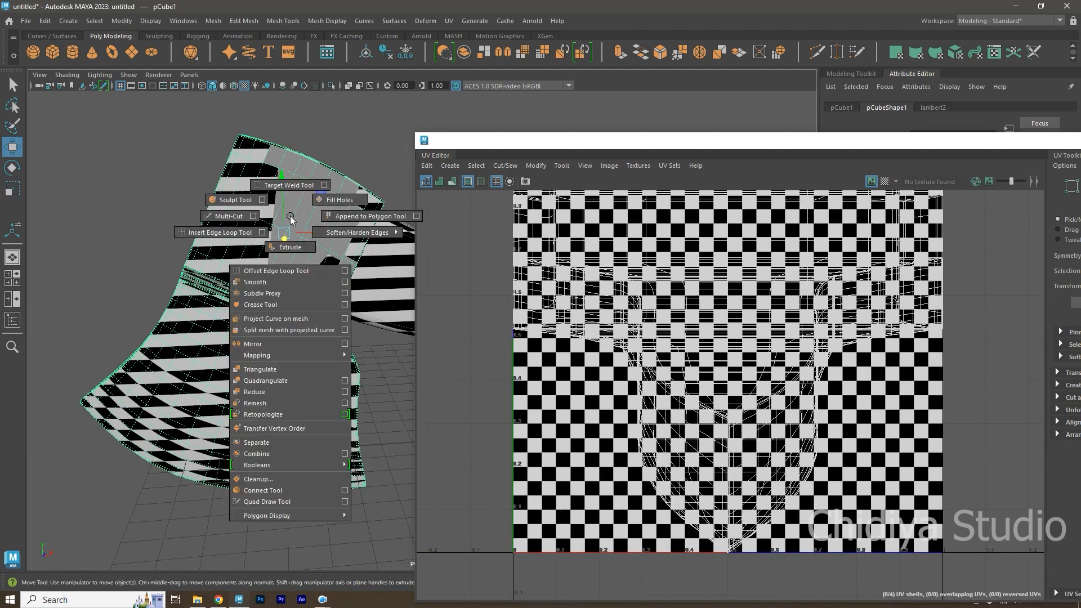
mouse_move(268, 355)
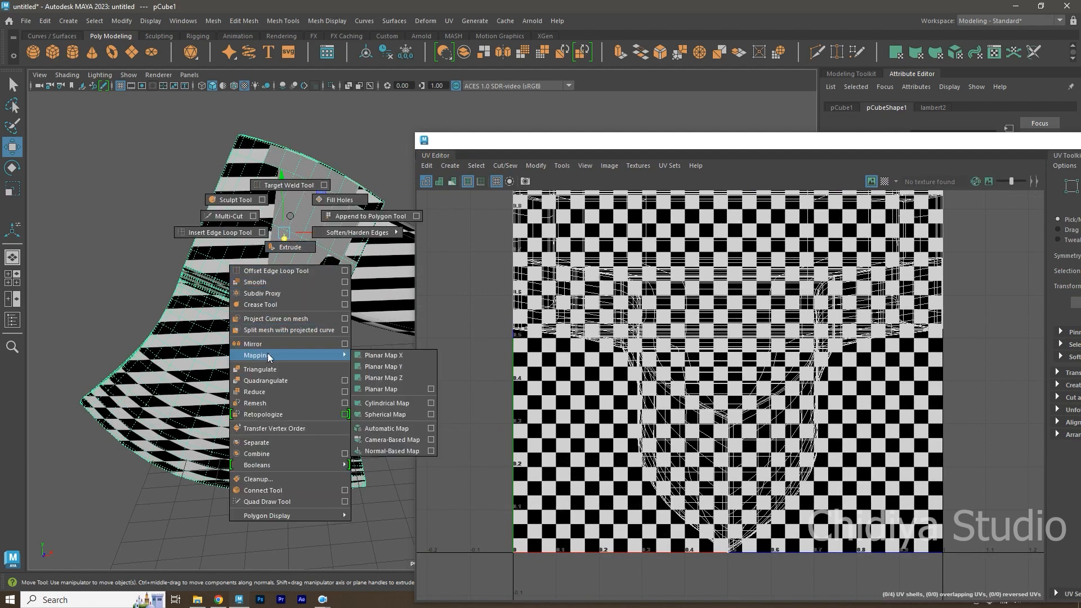
click(378, 363)
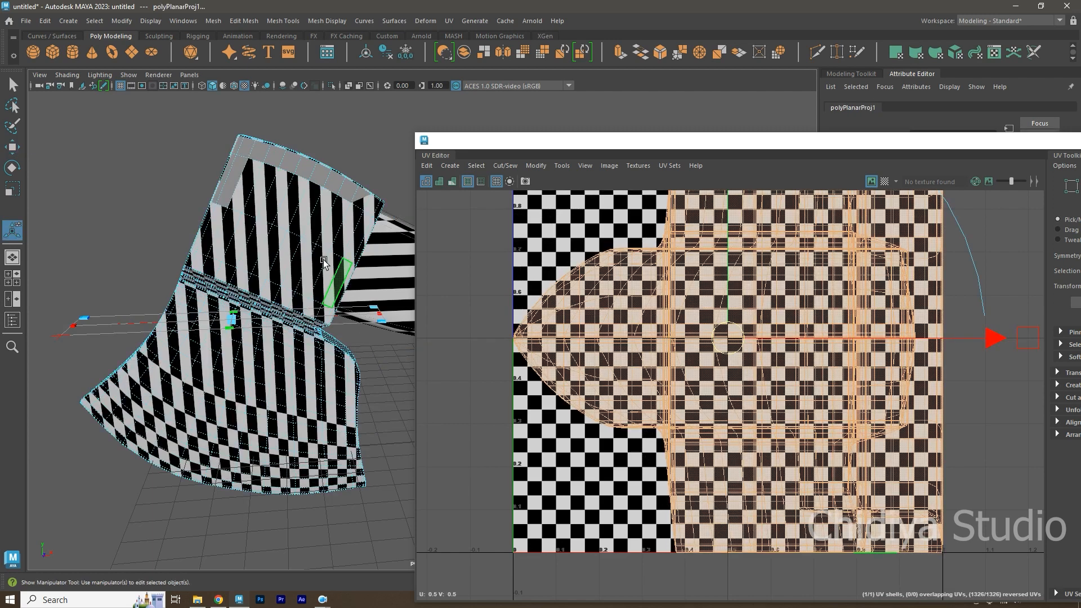
alt+drag(276, 231, 251, 305)
alt+right_drag(251, 304, 280, 336)
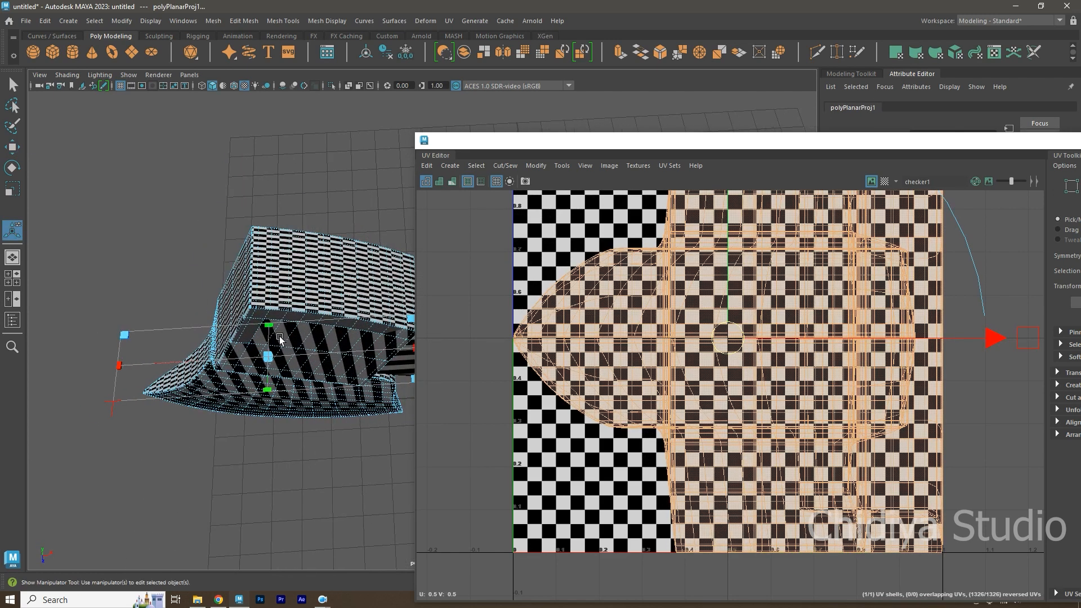
drag(269, 391, 326, 243)
key(q)
click(365, 167)
click(327, 276)
key(w)
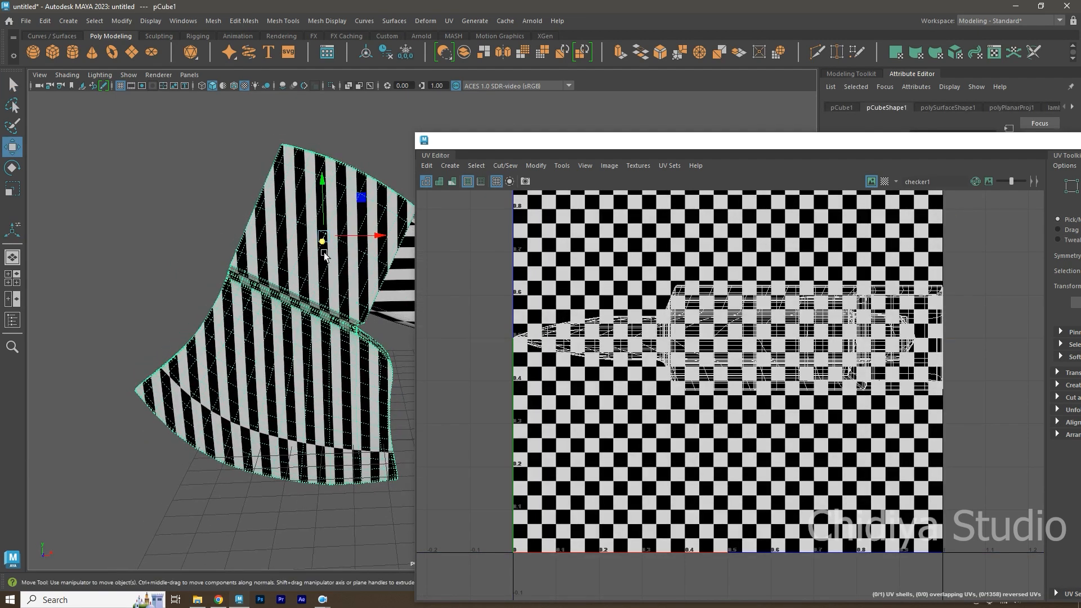
Step: Apply a planar UV map along the Z axis to the axe head and leave the projection manipulator
shift+right_click(308, 210)
mouse_move(289, 346)
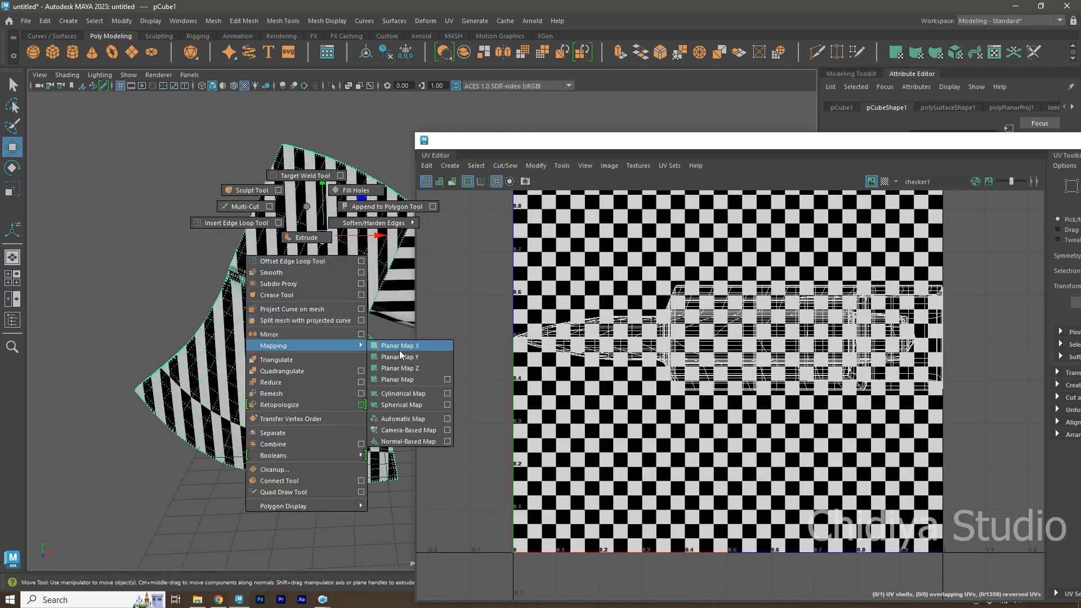
click(406, 369)
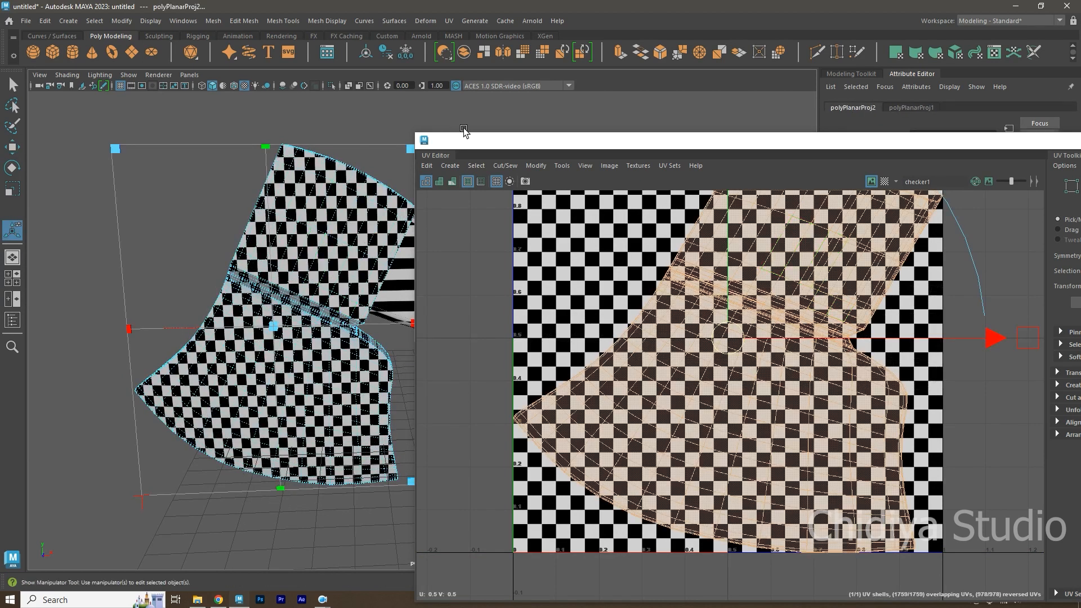
drag(463, 131, 552, 132)
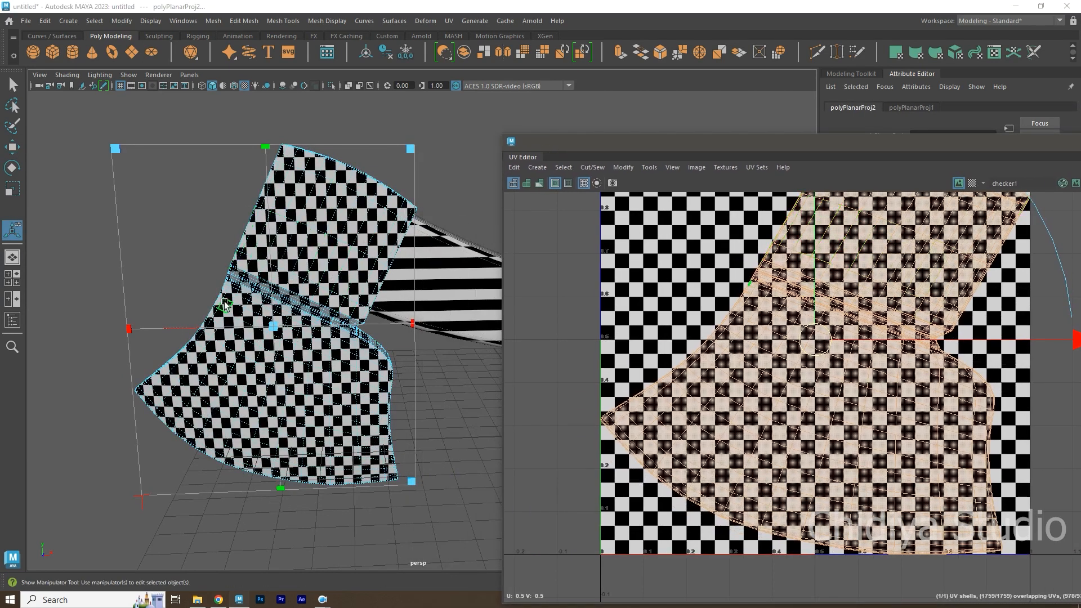
right_drag(309, 252, 375, 197)
click(408, 151)
click(316, 211)
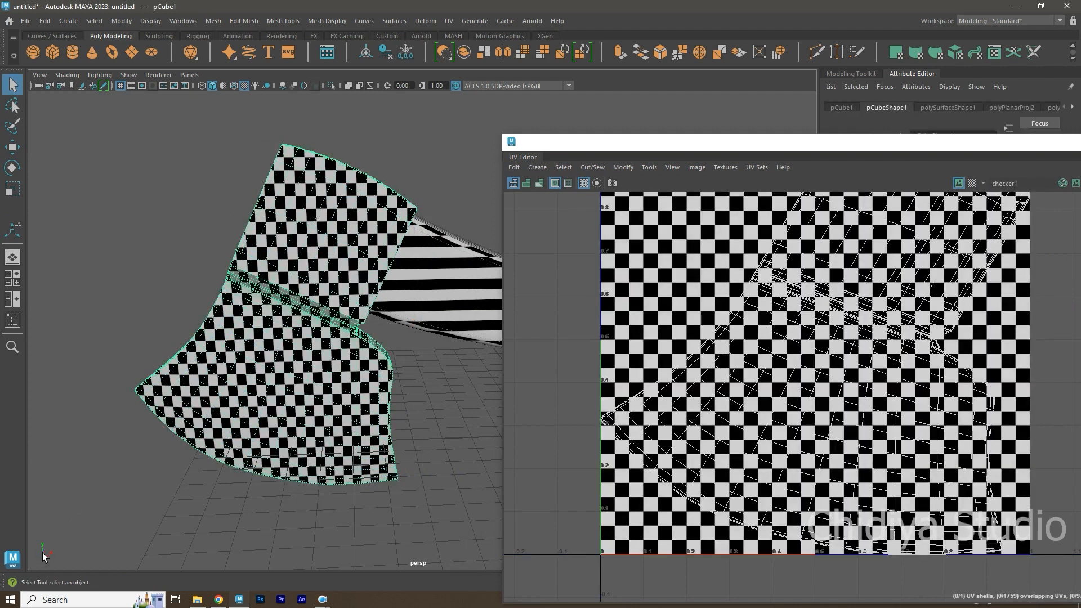
key(w)
Step: Apply a planar UV map along the X axis to the axe head and widen the projection until the checkers look square
alt+drag(290, 378, 363, 259)
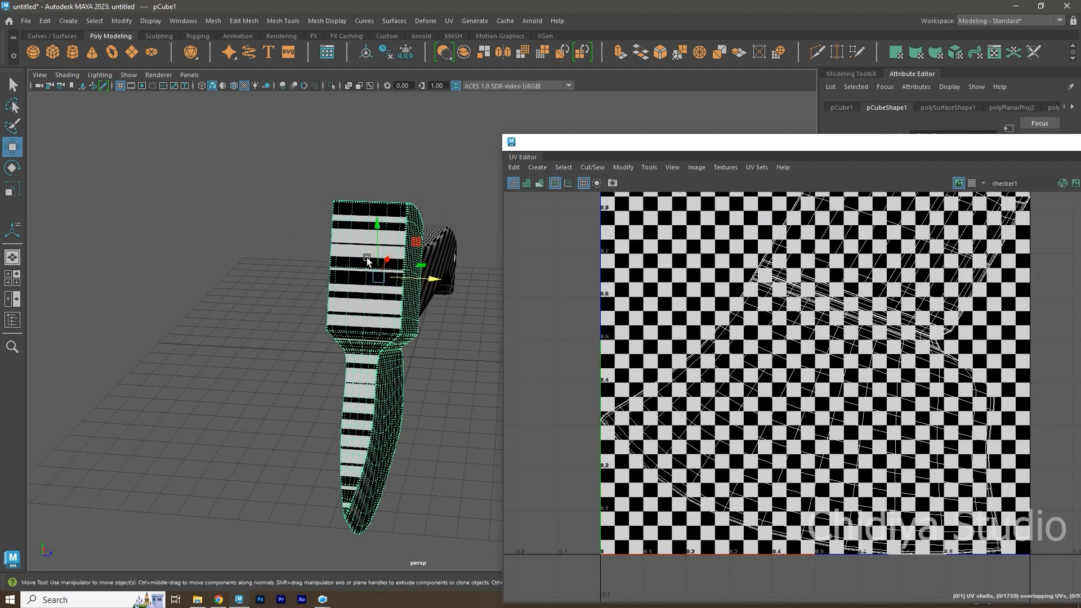
alt+drag(434, 252, 445, 310)
alt+middle_drag(431, 315, 324, 269)
alt+right_drag(324, 270, 359, 235)
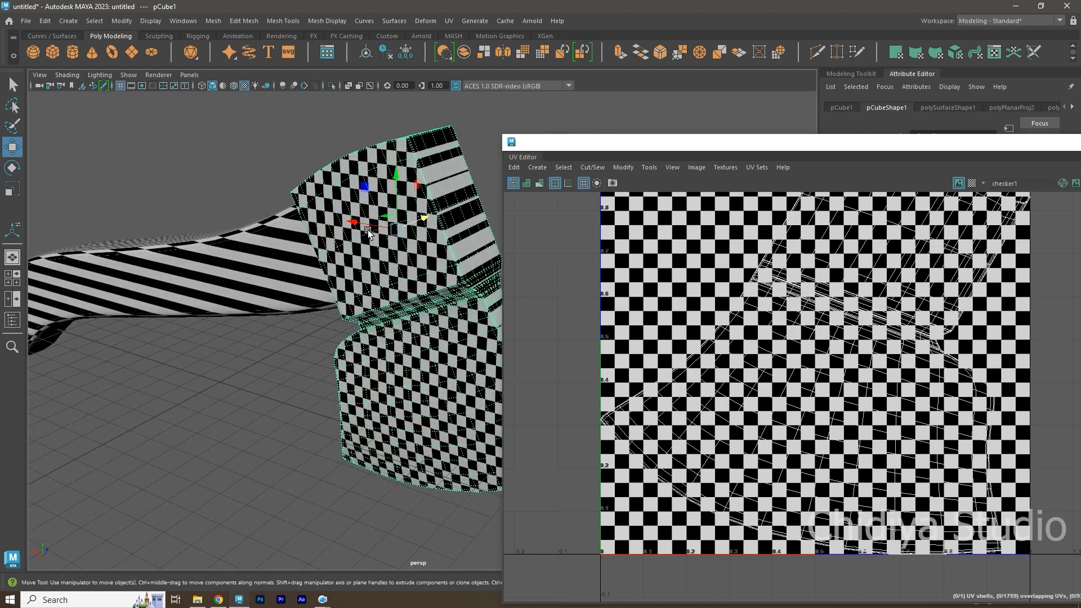
alt+drag(418, 231, 348, 233)
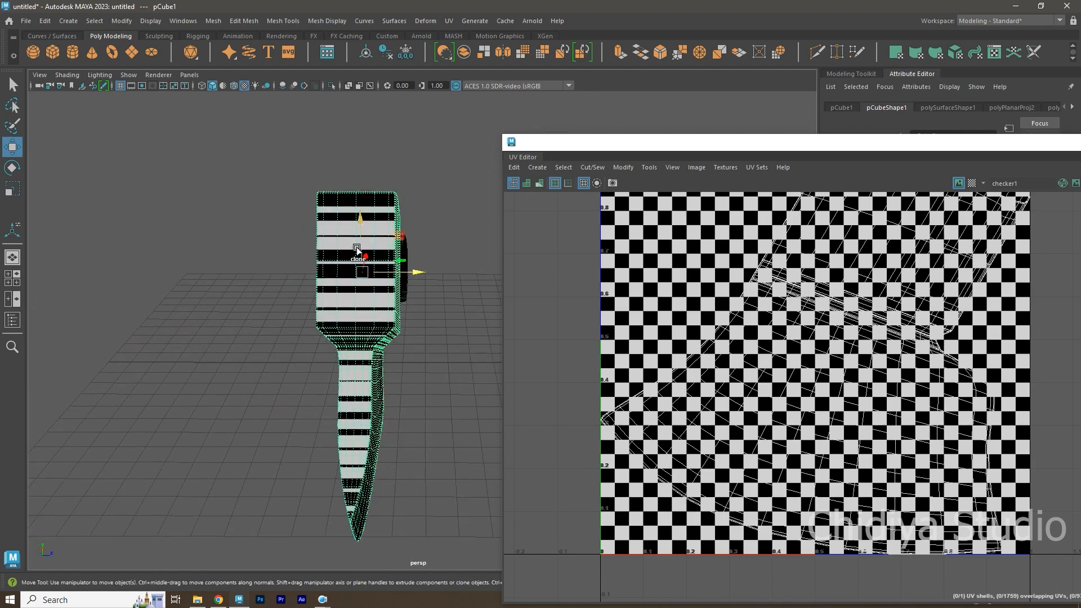
shift+right_click(356, 249)
mouse_move(336, 386)
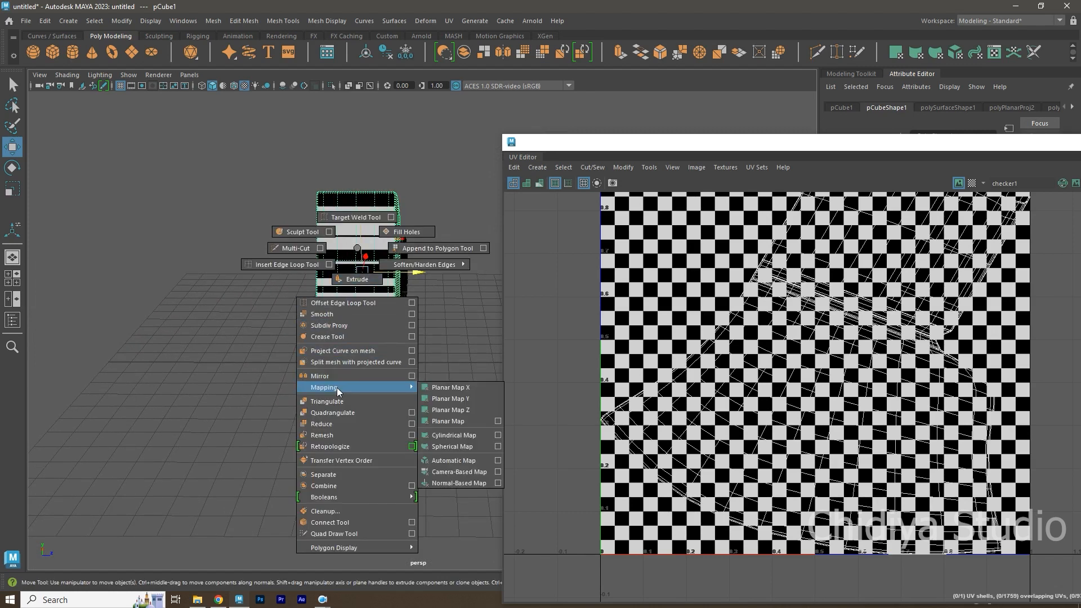
mouse_move(397, 391)
click(445, 386)
alt+right_drag(369, 242, 368, 287)
alt+drag(369, 287, 387, 293)
alt+right_drag(377, 304, 380, 333)
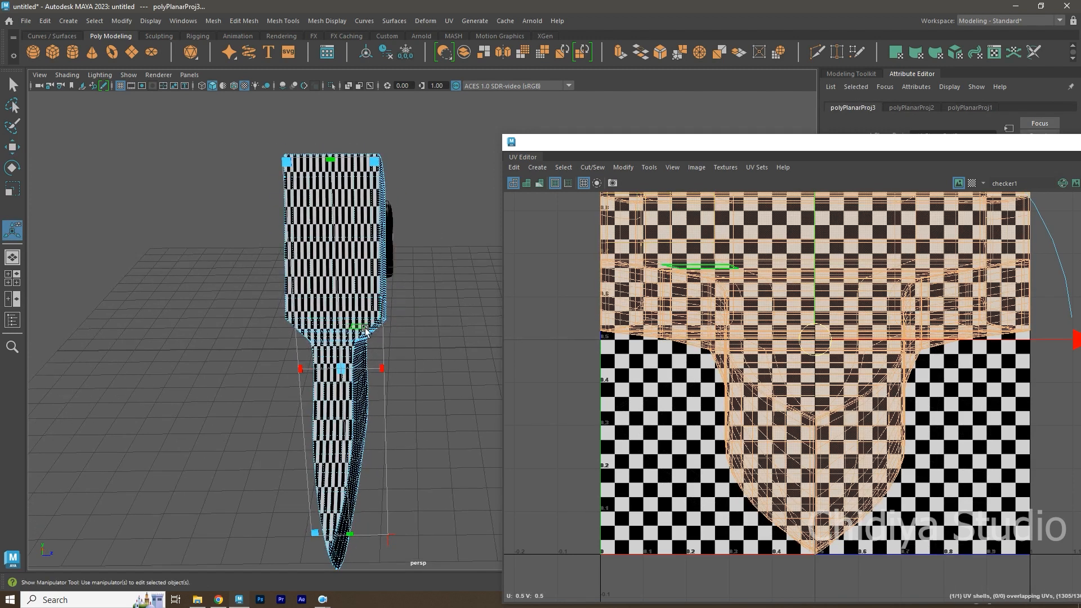
drag(382, 369, 550, 379)
alt+drag(330, 256, 309, 264)
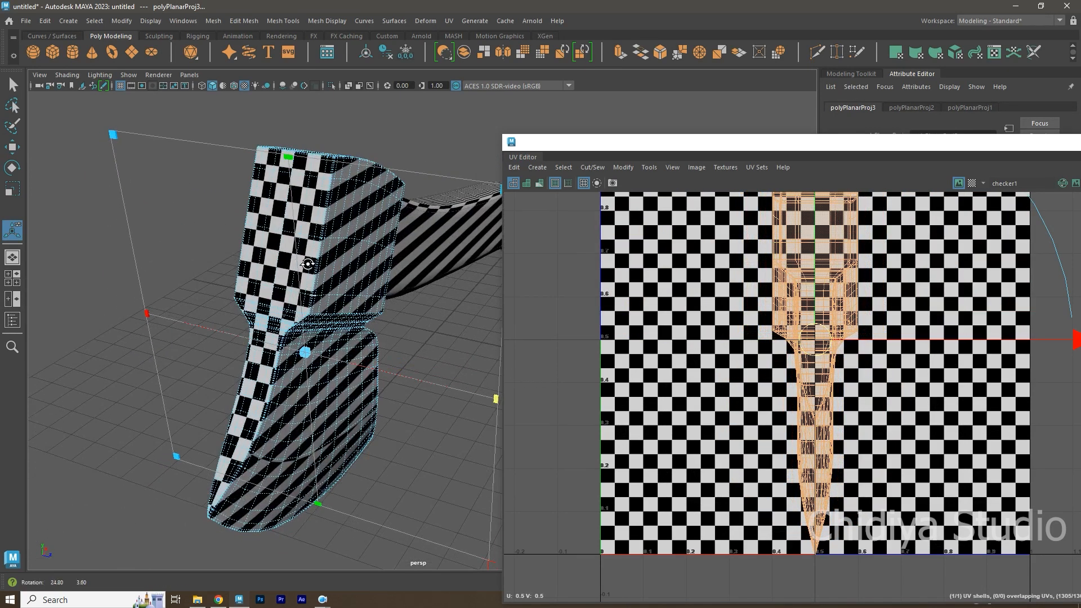
Step: Leave the projection manipulator and reselect the axe head in object mode with the Move tool active
right_drag(278, 234, 331, 204)
click(401, 114)
alt+middle_drag(330, 160, 340, 187)
scroll(340, 187, up, 2)
click(289, 228)
alt+drag(355, 257, 323, 251)
scroll(290, 263, down, 3)
key(w)
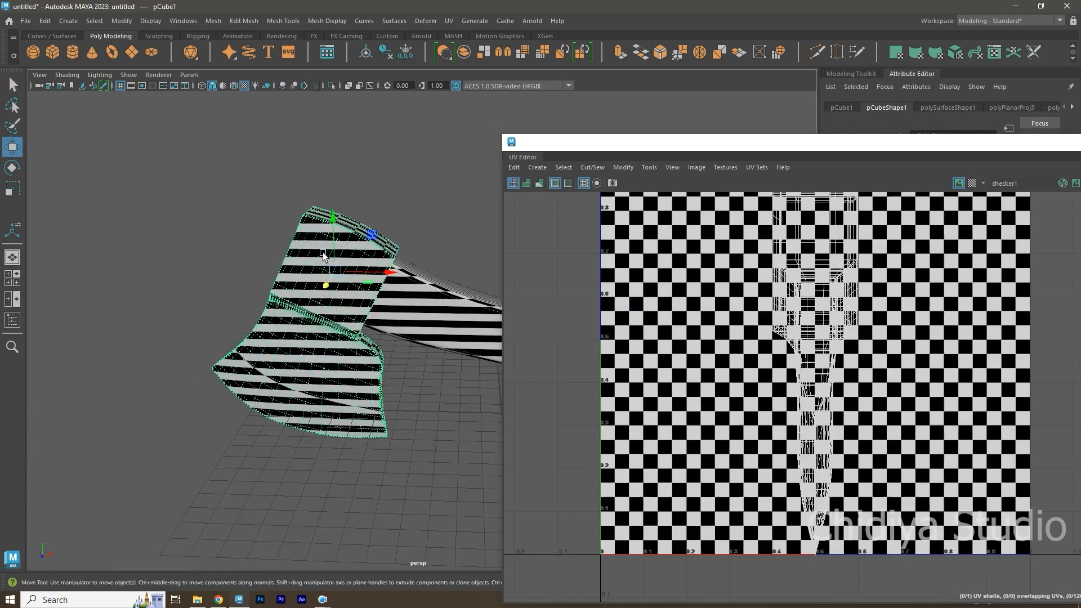
Step: Turn off textured display in the viewport and hide the checker image in the UV Editor
drag(744, 135, 681, 100)
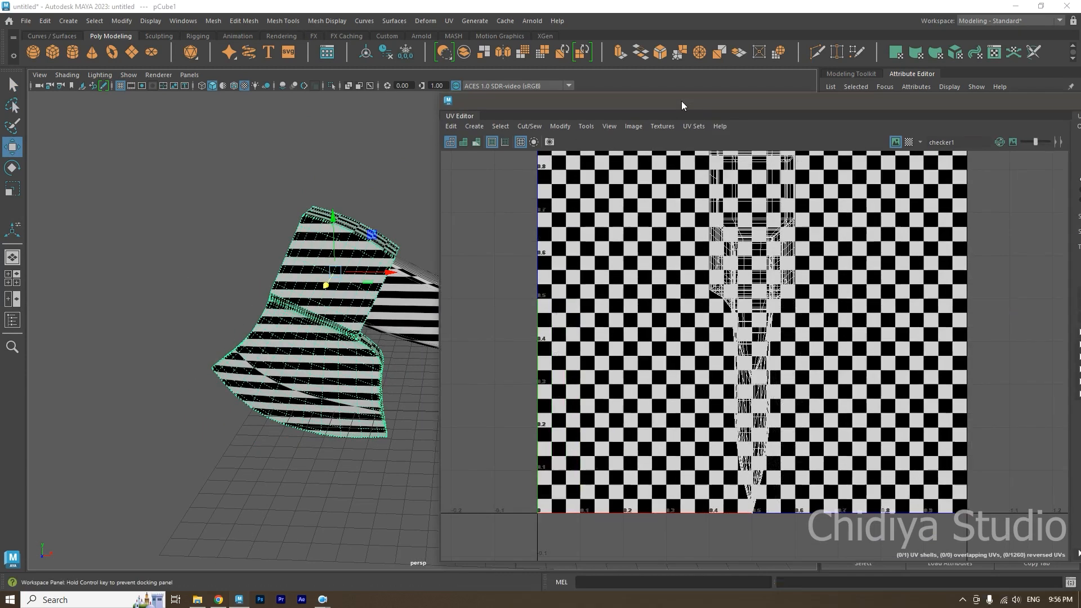
click(244, 86)
alt+drag(303, 241, 268, 246)
scroll(274, 270, up, 2)
alt+drag(277, 289, 323, 259)
alt+middle_drag(323, 258, 430, 202)
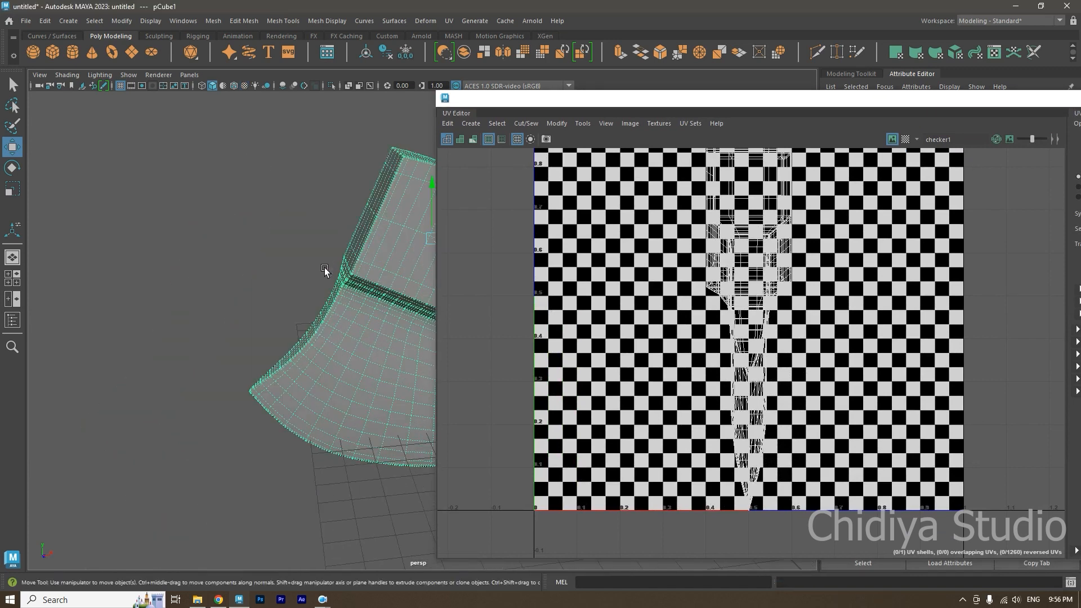
drag(527, 101, 563, 104)
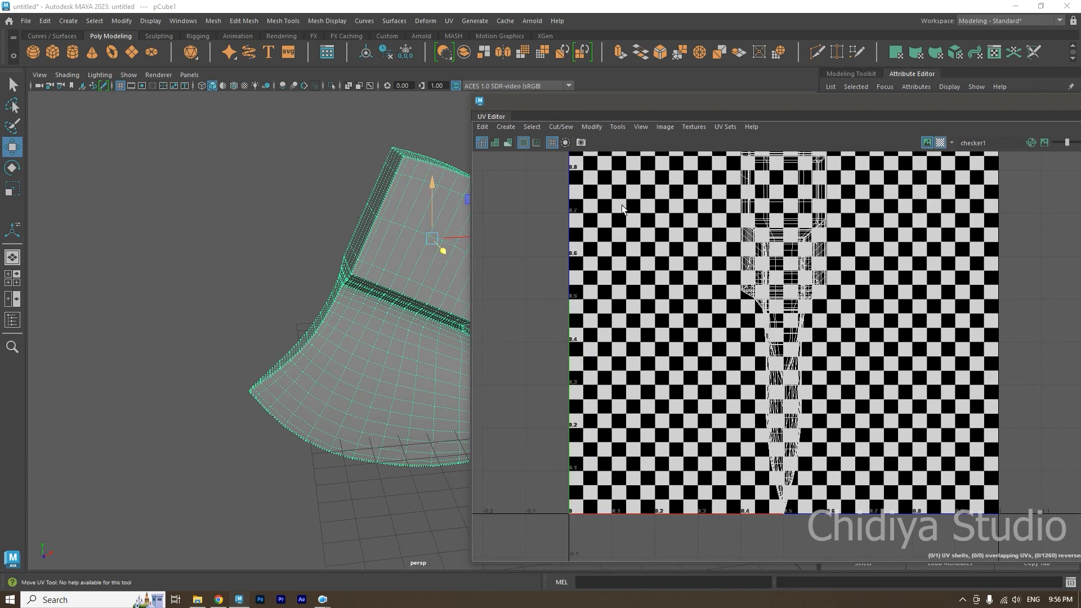
click(940, 142)
click(927, 142)
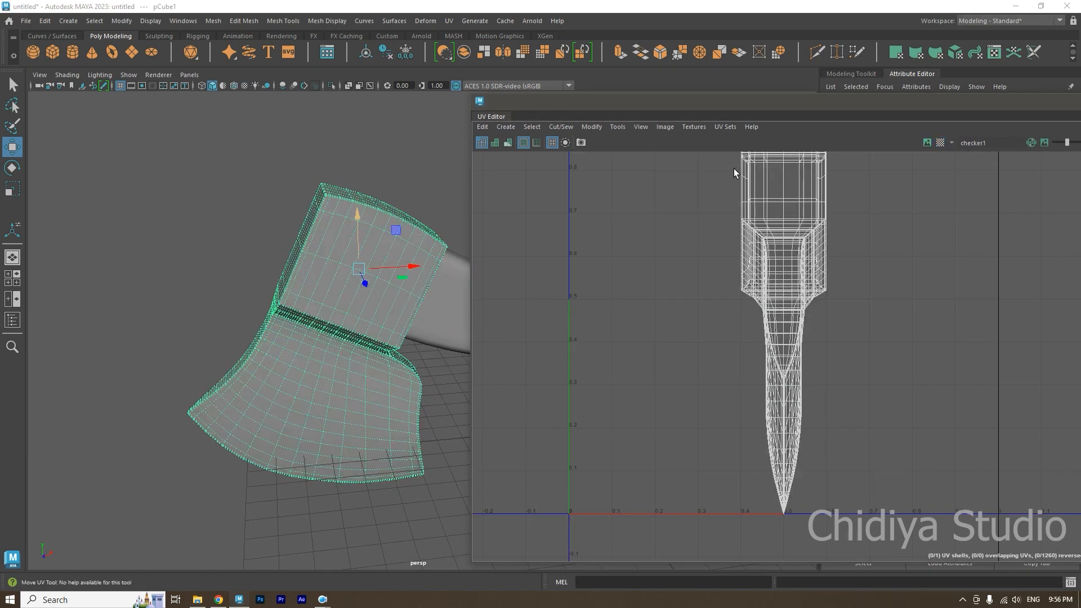
click(249, 240)
click(329, 229)
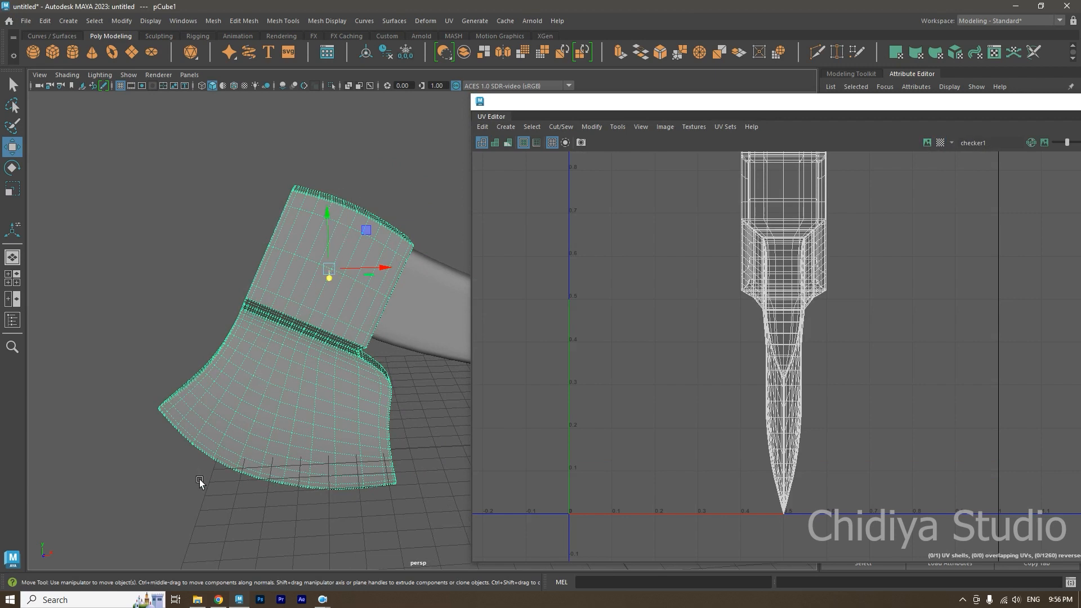
scroll(337, 282, down, 2)
scroll(711, 320, down, 3)
mouse_move(351, 273)
alt+mouse_down()
mouse_move(411, 274)
mouse_move(376, 258)
mouse_move(283, 270)
mouse_move(342, 262)
alt+mouse_up()
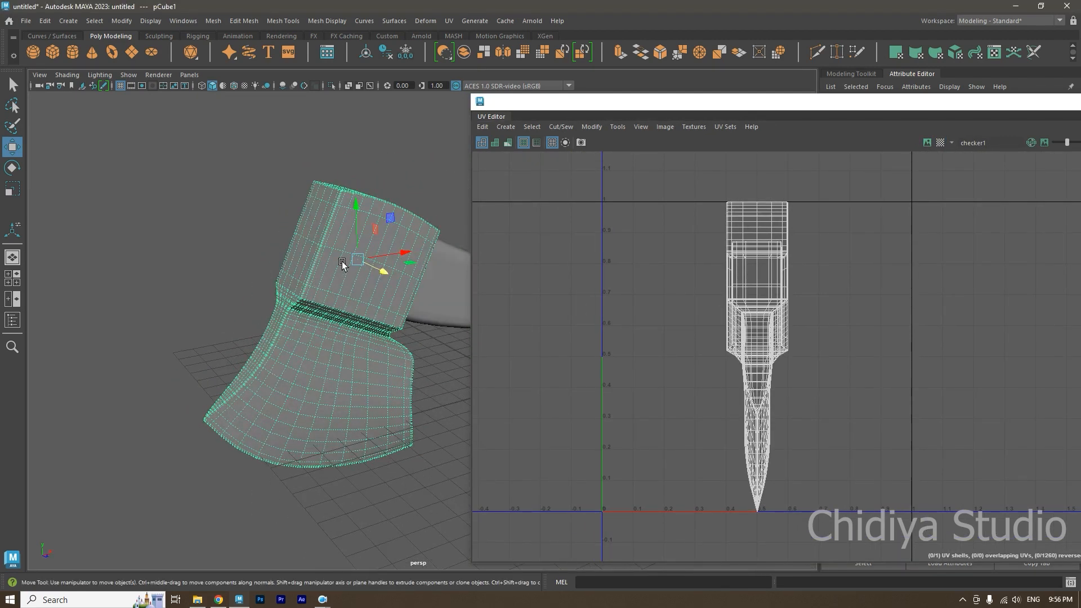
Step: Apply a planar UV map along the X axis to the axe head and select the resulting UV shell
shift+right_click(343, 262)
mouse_move(314, 401)
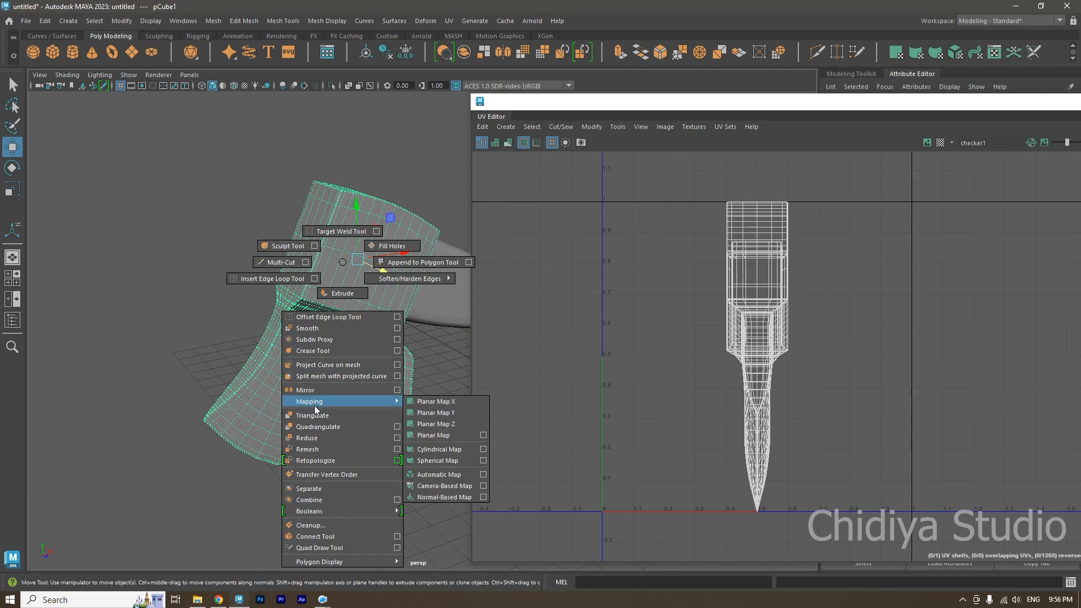
click(437, 400)
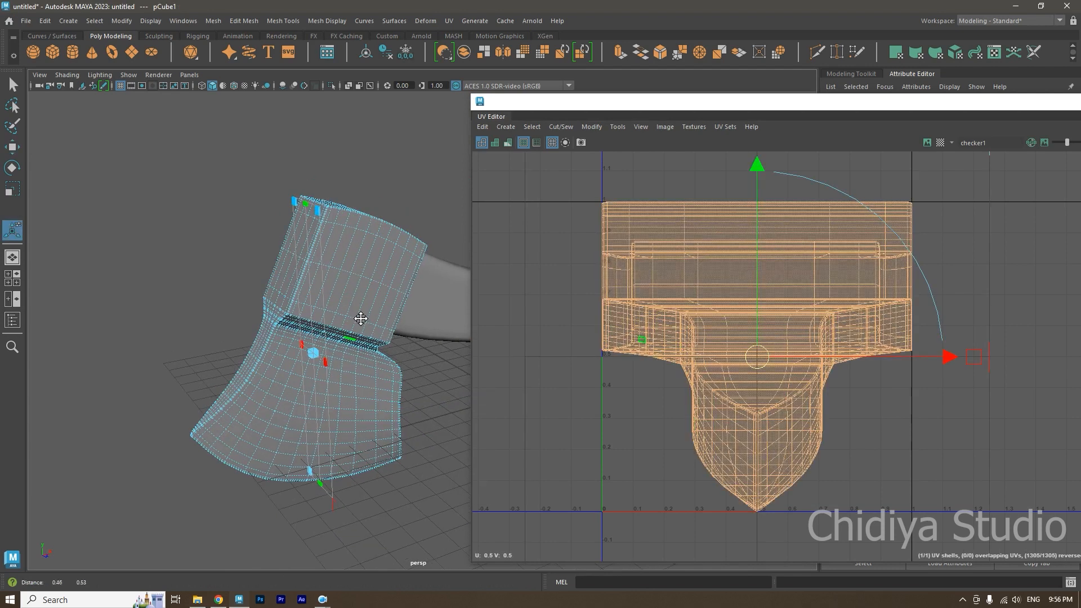
right_click(664, 257)
right_drag(665, 258, 622, 243)
click(658, 251)
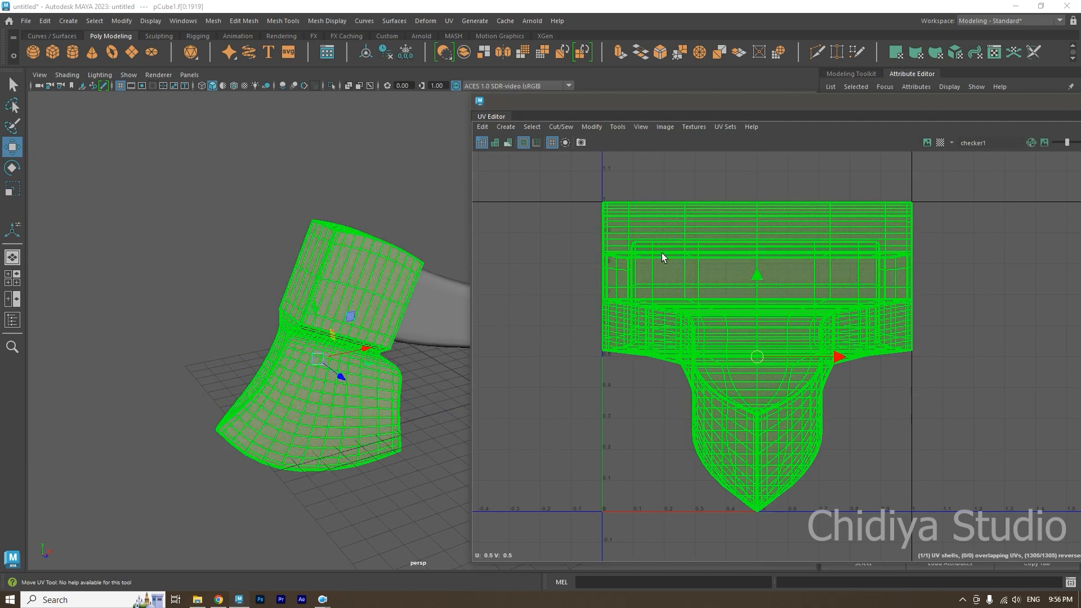
shift+right_click(656, 244)
mouse_move(589, 245)
click(542, 246)
alt+middle_drag(718, 274, 704, 301)
click(725, 222)
click(698, 270)
Step: Switch the axe head to edge selection and select the edge loop bordering its side face near the neck
alt+middle_drag(303, 348, 301, 403)
scroll(321, 359, up, 3)
alt+drag(307, 353, 323, 362)
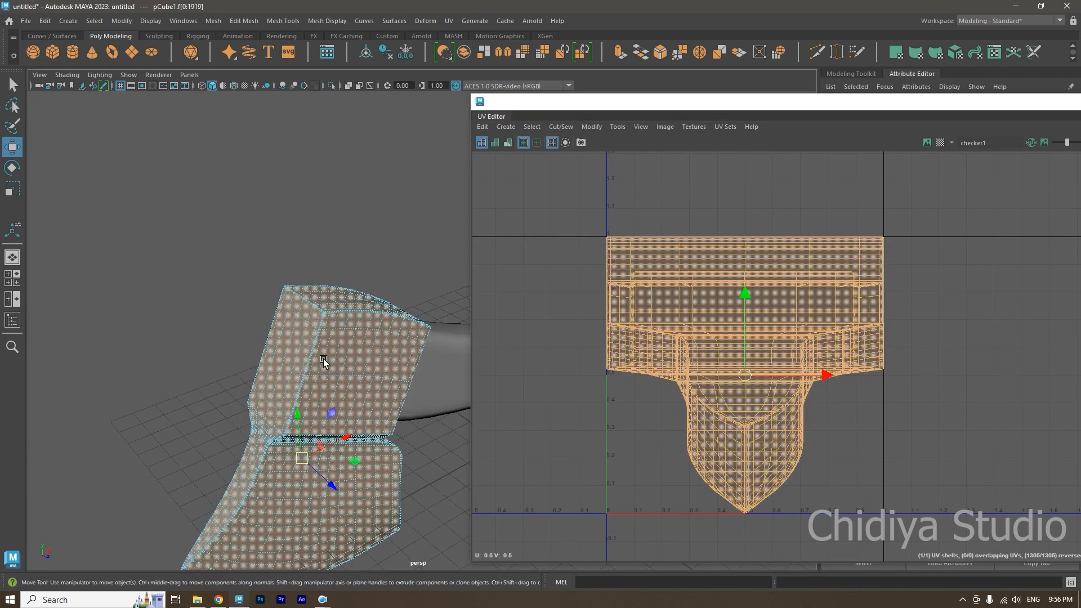
alt+middle_drag(341, 376, 367, 337)
scroll(366, 338, up, 2)
mouse_move(367, 338)
alt+mouse_down()
mouse_move(328, 328)
mouse_move(355, 331)
alt+mouse_up()
alt+middle_drag(292, 316, 349, 285)
scroll(336, 335, up, 4)
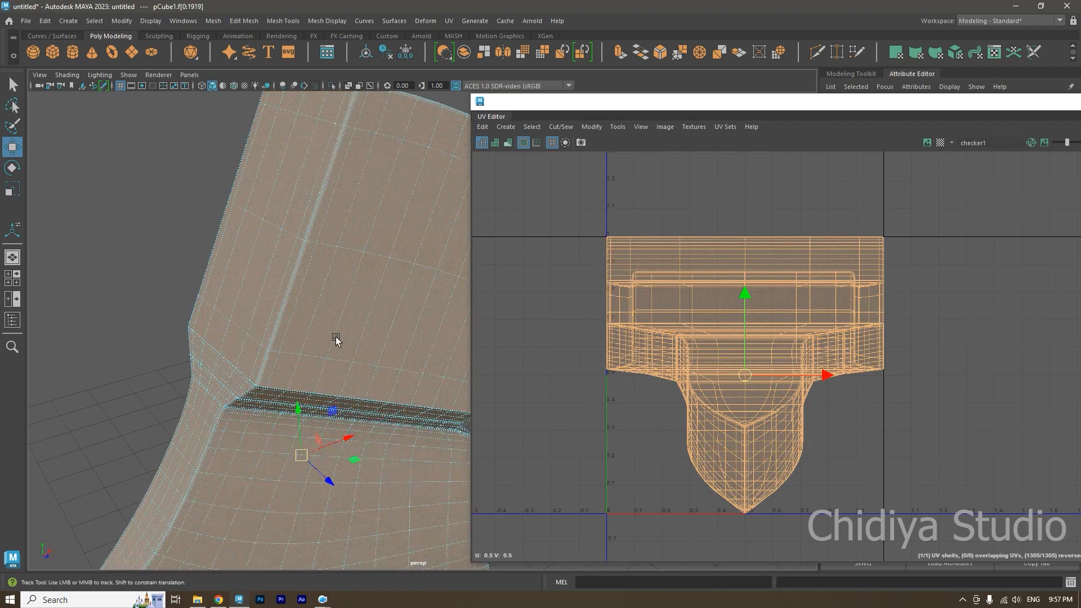
alt+middle_drag(336, 338, 348, 386)
key(F8)
right_drag(347, 386, 308, 269)
double_click(301, 266)
Step: Add the corner edges beside the handle opening and the rest of the side face's outline to the edge selection
alt+drag(301, 270, 350, 406)
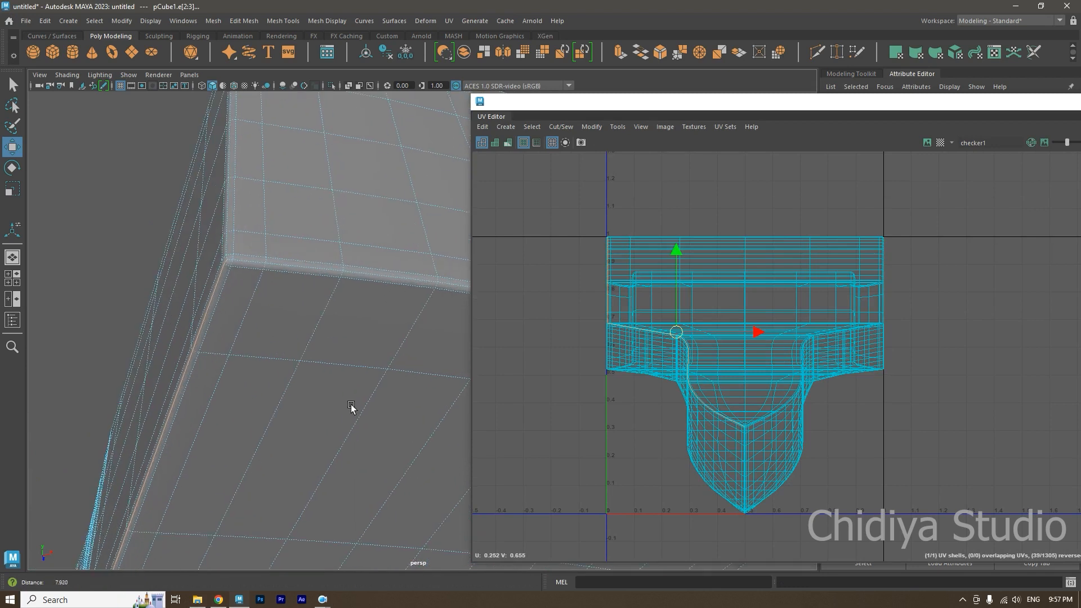
alt+drag(300, 271, 339, 281)
alt+right_drag(339, 281, 391, 442)
click(293, 210)
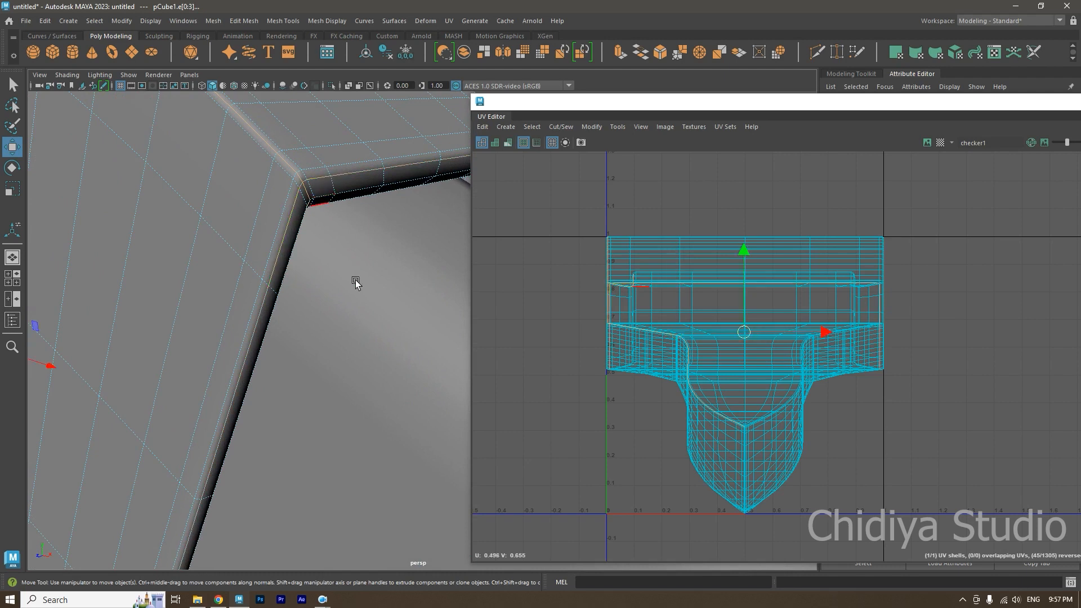
alt+drag(357, 283, 301, 267)
alt+right_drag(302, 267, 362, 472)
click(319, 458)
alt+drag(319, 457, 340, 426)
alt+middle_drag(340, 426, 321, 247)
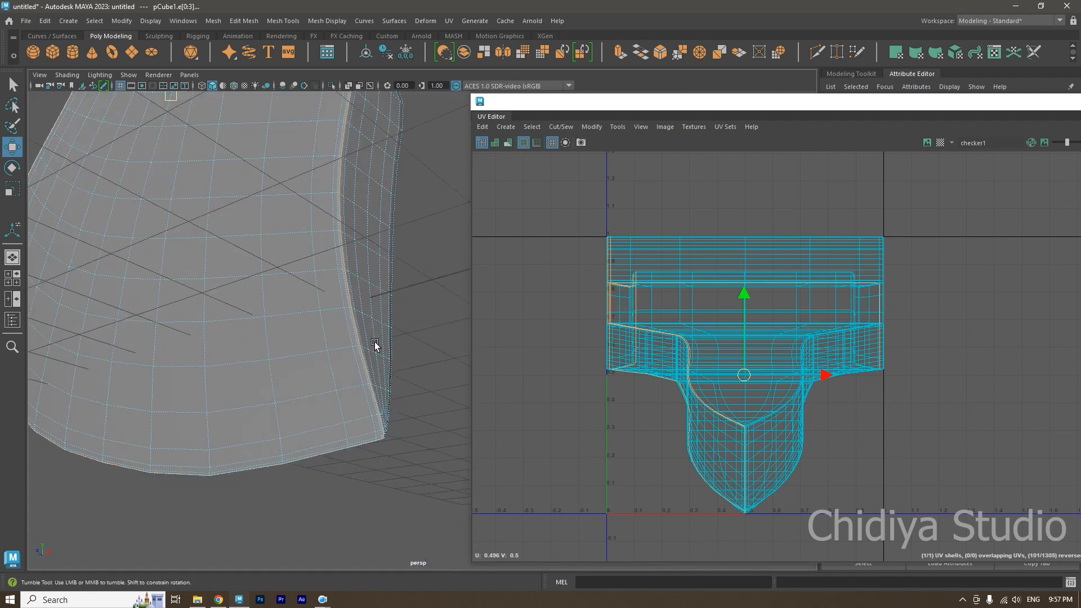
Step: Add the border edges of the axe head's opposite side to the selection and cut the UVs along all selected edges
alt+drag(375, 343, 315, 313)
alt+right_drag(315, 313, 407, 477)
alt+drag(408, 477, 322, 397)
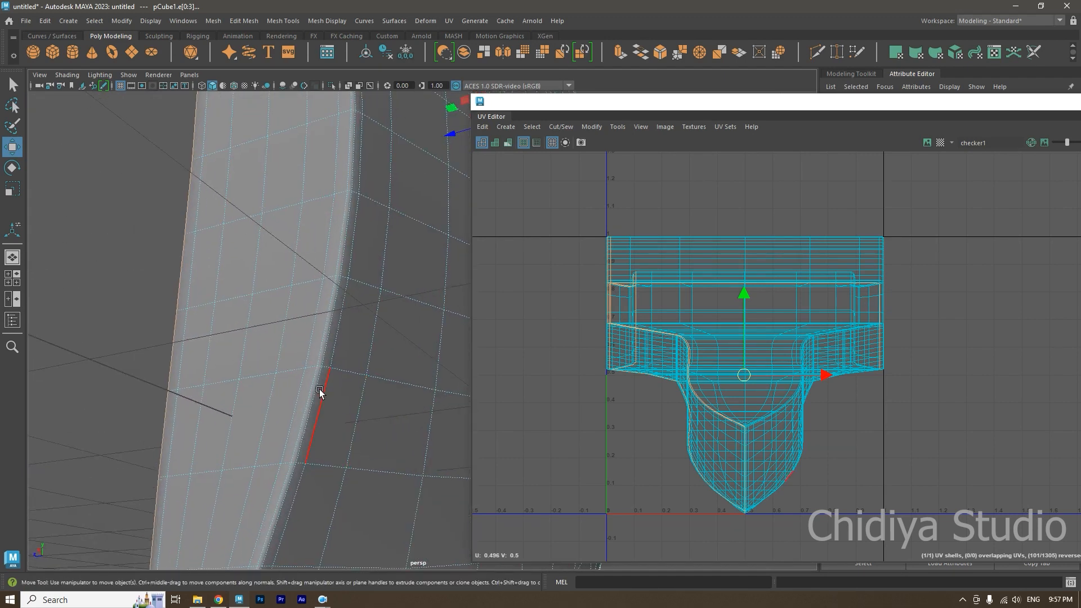
alt+right_drag(334, 388, 379, 316)
alt+drag(379, 316, 214, 406)
alt+right_drag(214, 405, 261, 330)
alt+drag(260, 330, 248, 417)
alt+right_drag(249, 417, 263, 378)
alt+drag(263, 379, 276, 403)
alt+right_drag(276, 402, 305, 443)
alt+drag(306, 443, 181, 374)
alt+right_drag(181, 374, 323, 414)
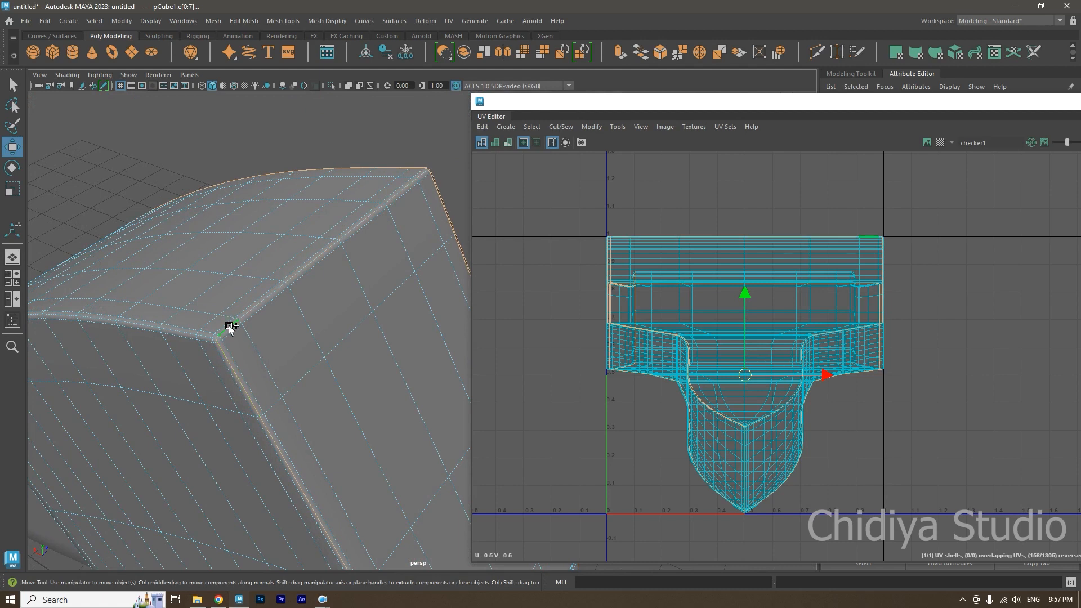
alt+drag(345, 363, 246, 392)
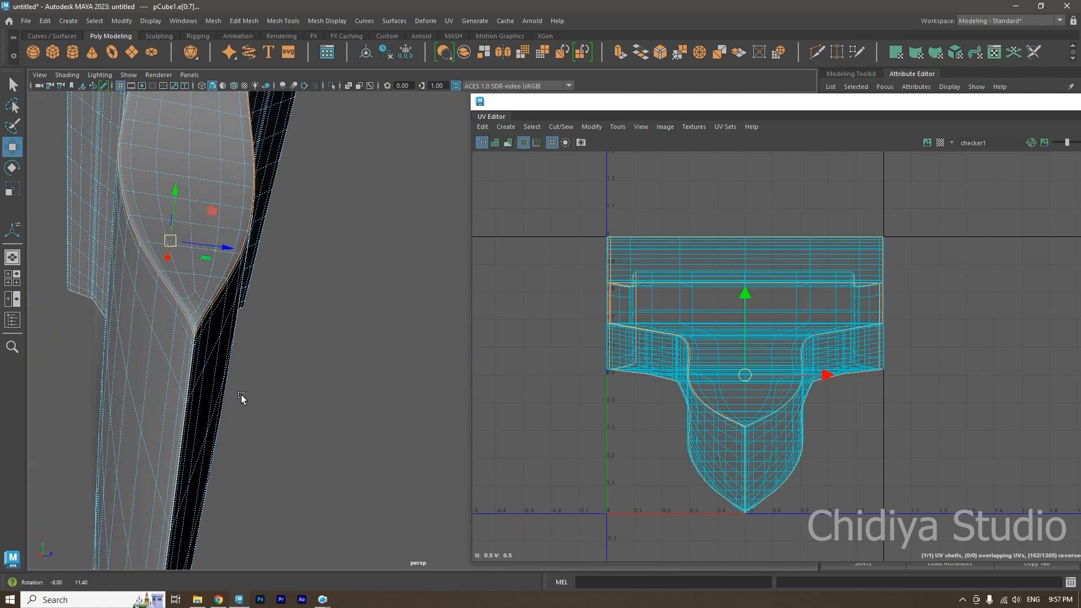
shift+right_click(698, 274)
click(658, 291)
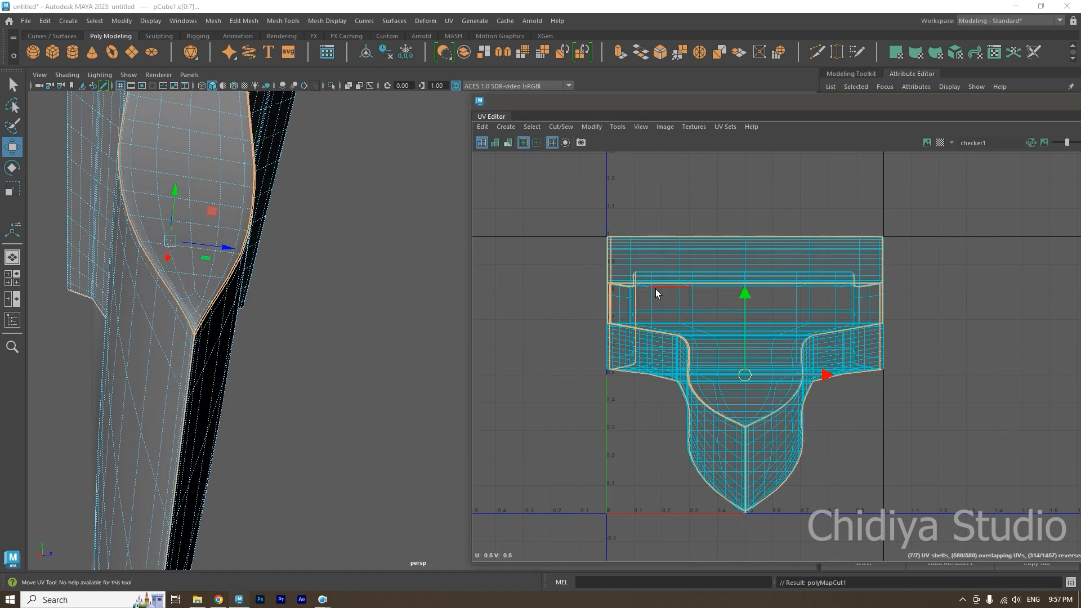
Step: Separate the narrow strip shell and the two T-shaped shells from the overlapping UVs by moving each into empty space
right_click(666, 265)
right_drag(650, 257, 636, 252)
click(701, 251)
alt+middle_drag(745, 276, 738, 350)
drag(737, 336, 855, 255)
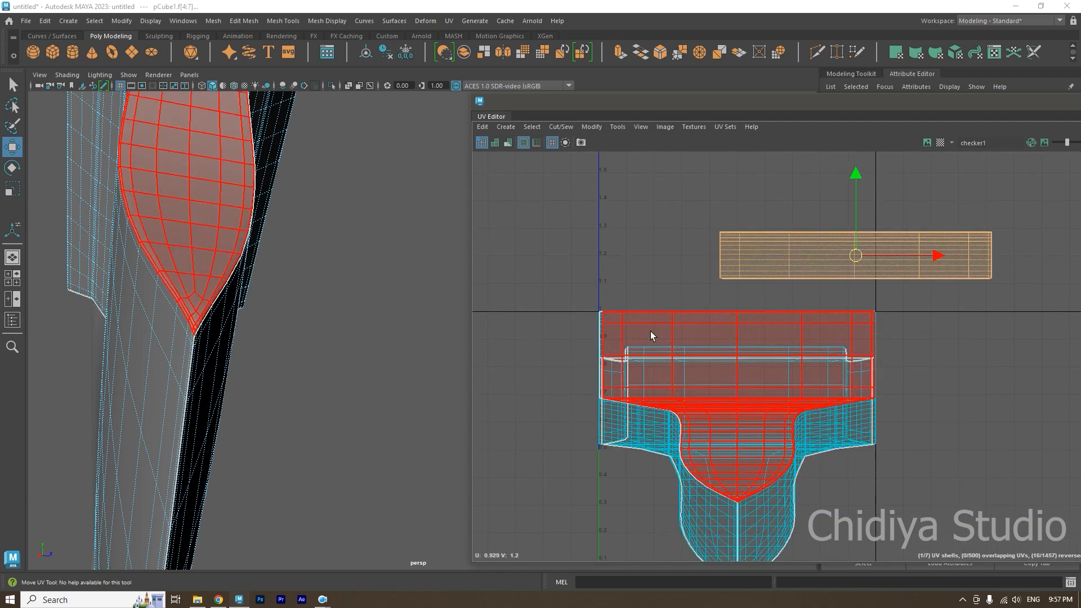
click(650, 331)
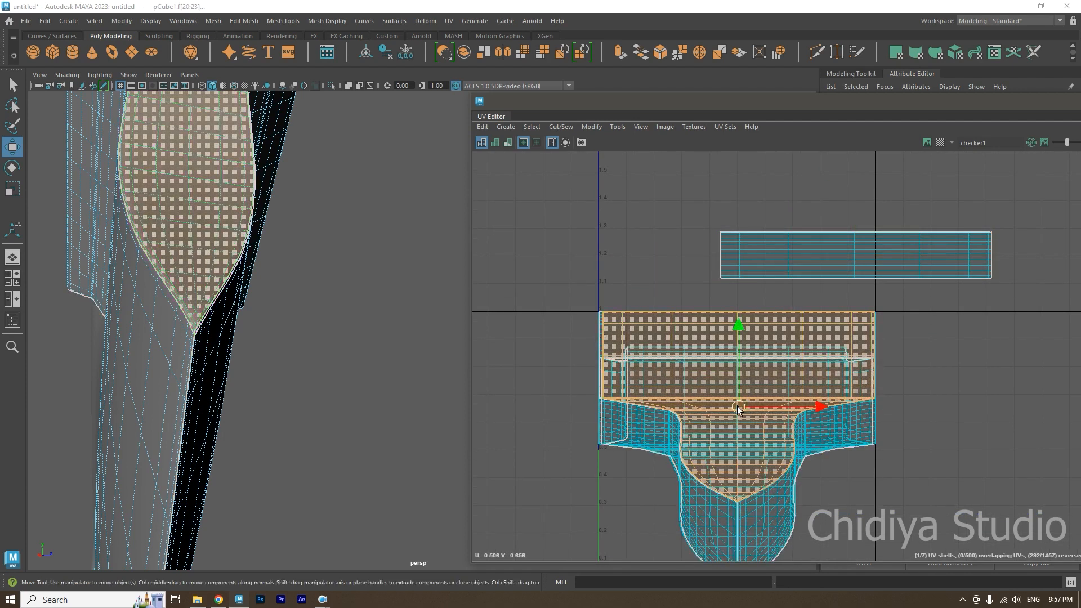
drag(751, 364, 543, 204)
click(724, 390)
scroll(694, 403, down, 3)
drag(758, 446, 989, 465)
Step: Move the two curved side-face UV shells apart, one out to each side of the UV tile
click(718, 456)
drag(710, 435, 581, 466)
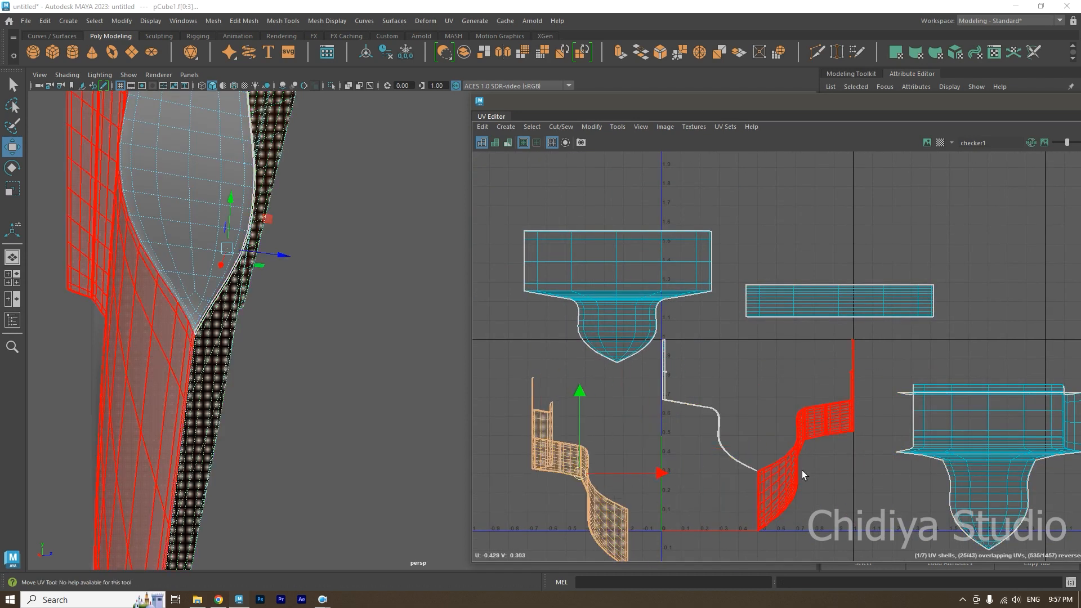
click(802, 471)
drag(794, 478, 837, 523)
scroll(764, 400, down, 3)
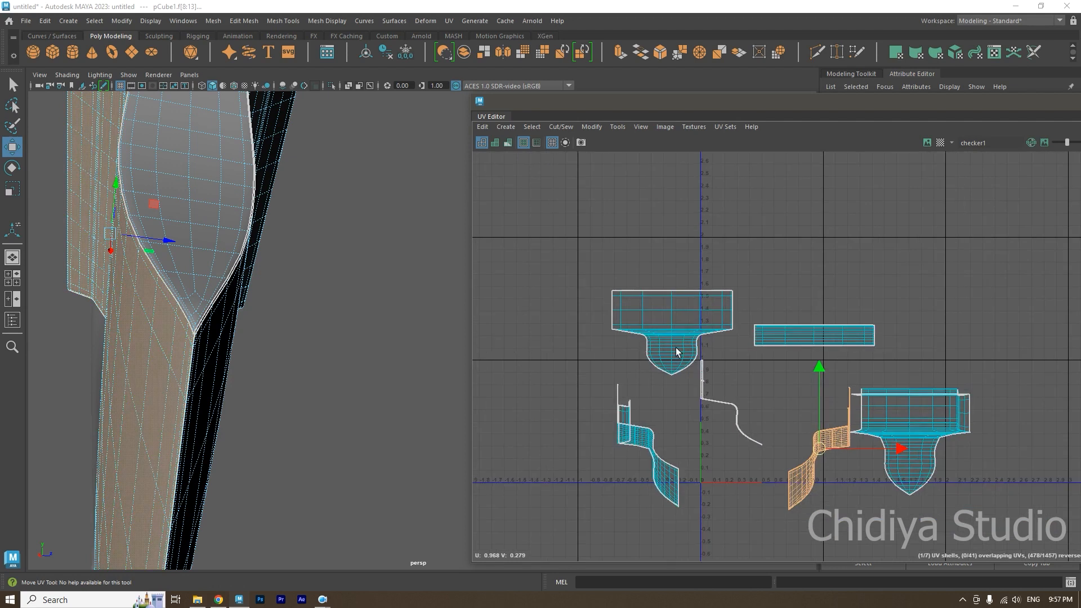
Step: Select all UV shells of the axe head and unfold them
key(F8)
drag(535, 251, 808, 427)
click(700, 306)
shift+right_drag(700, 306, 602, 299)
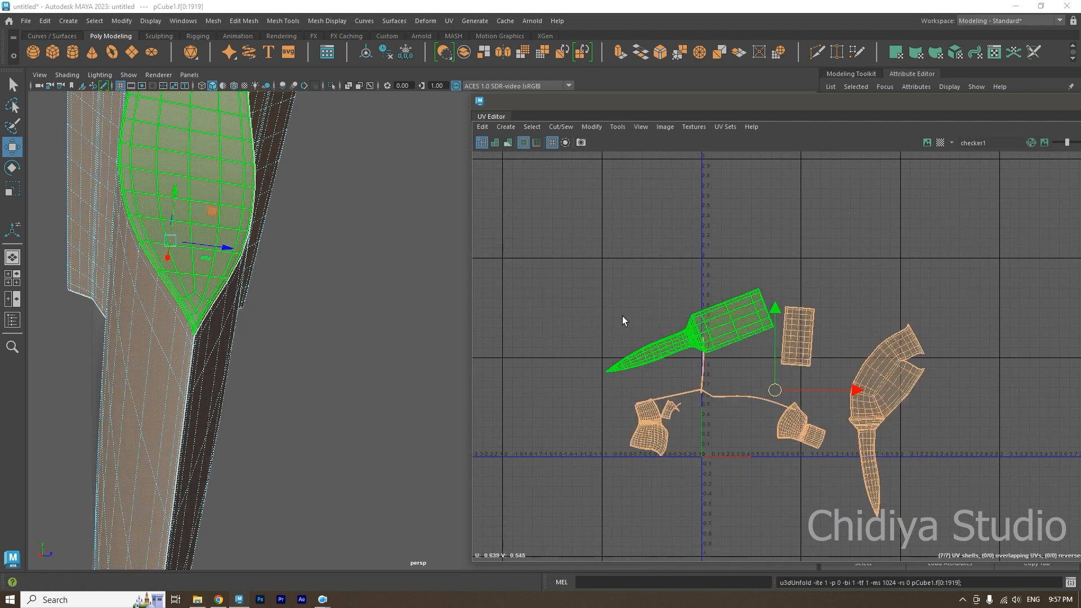
Step: Turn on textured display in the viewport and select the axe head as a whole object
scroll(692, 342, down, 1)
alt+middle_drag(696, 344, 661, 339)
alt+drag(70, 264, 304, 278)
click(243, 86)
alt+drag(276, 205, 301, 200)
click(409, 143)
alt+drag(369, 183, 337, 273)
click(301, 210)
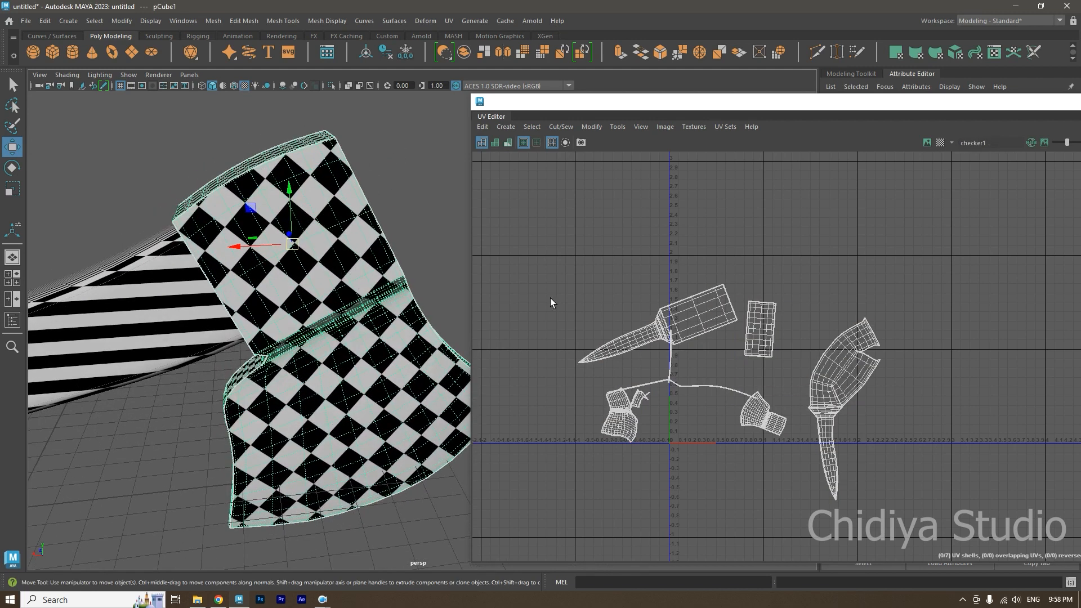
Step: Select and frame the side face's UV shell, and examine its checker pattern around the neck of the axe head
right_drag(701, 329, 606, 280)
click(658, 311)
click(324, 270)
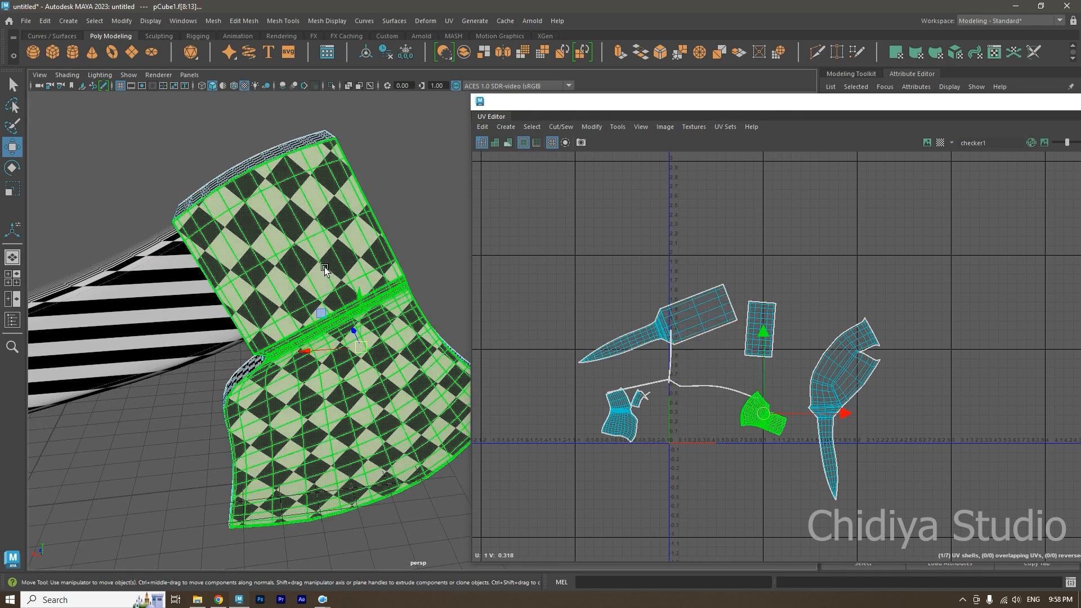
key(shift+f)
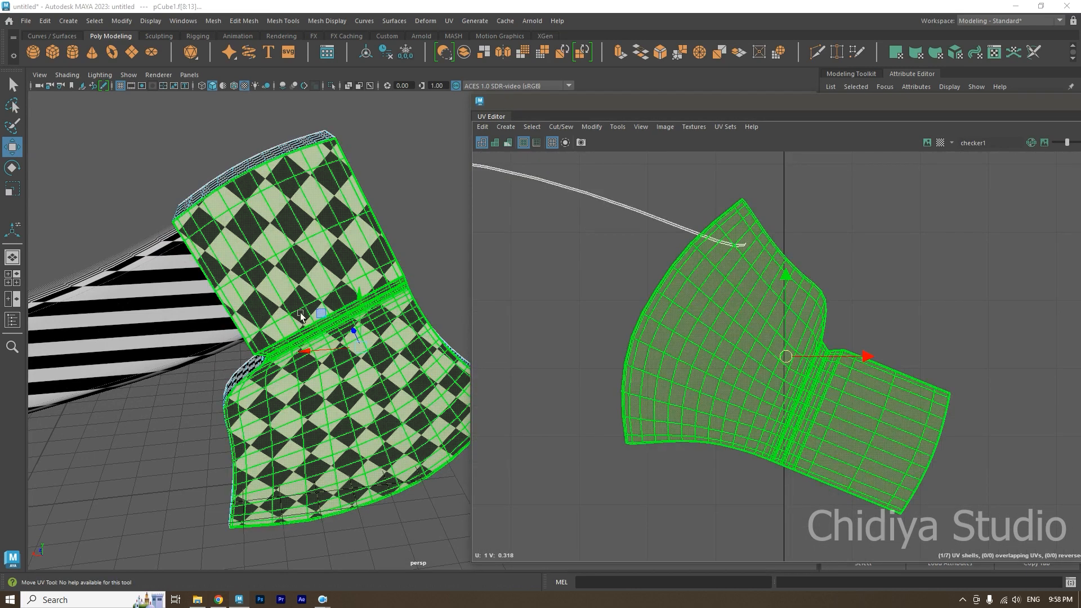
alt+drag(407, 338, 368, 349)
click(350, 290)
click(365, 285)
click(366, 321)
click(368, 349)
Step: Select all the axe head's UVs and lay out the shells within the 0 to 1 UV tile
scroll(839, 365, down, 5)
scroll(717, 268, down, 3)
alt+middle_drag(717, 268, 710, 318)
scroll(687, 276, down, 3)
right_drag(663, 268, 634, 248)
double_click(727, 302)
shift+right_drag(727, 302, 603, 336)
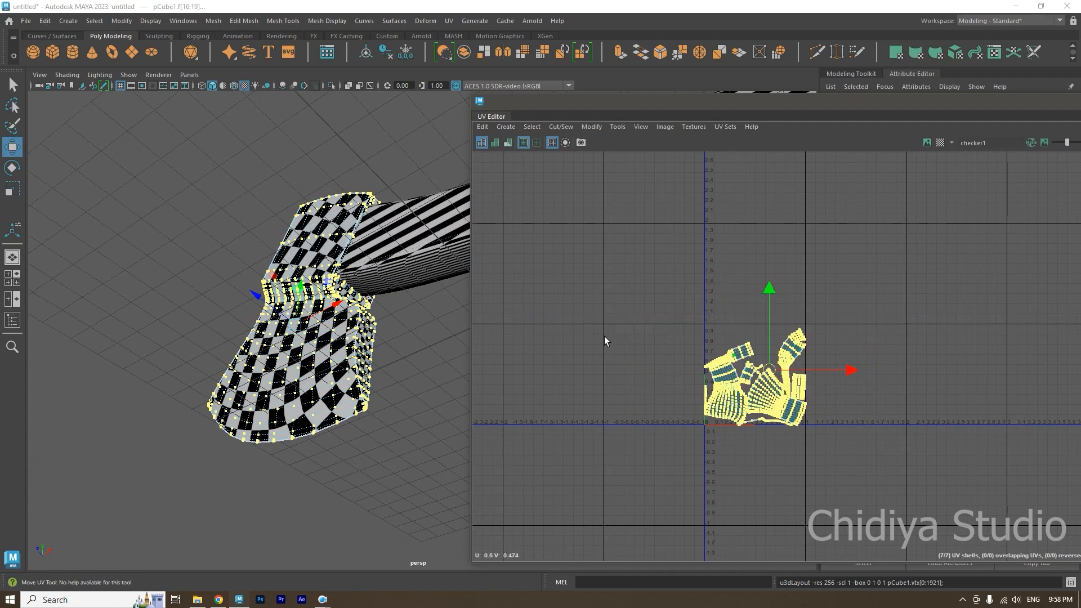
Step: Return to object mode and reselect the axe head
scroll(720, 342, up, 4)
alt+drag(265, 253, 328, 314)
scroll(328, 314, down, 2)
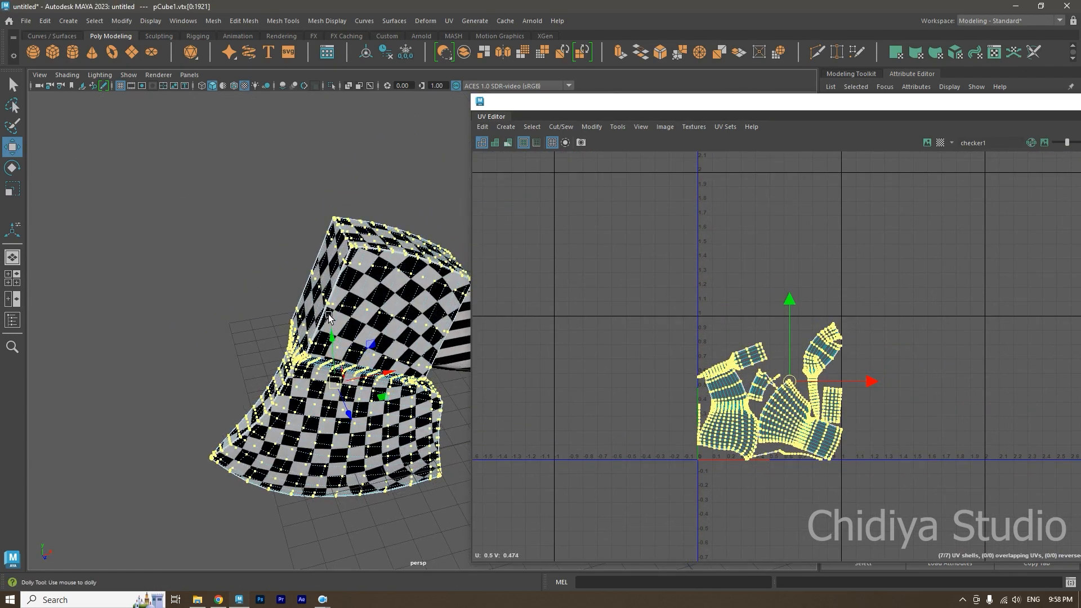
scroll(329, 317, up, 2)
right_drag(348, 281, 396, 236)
click(437, 188)
click(351, 249)
alt+drag(352, 250, 355, 298)
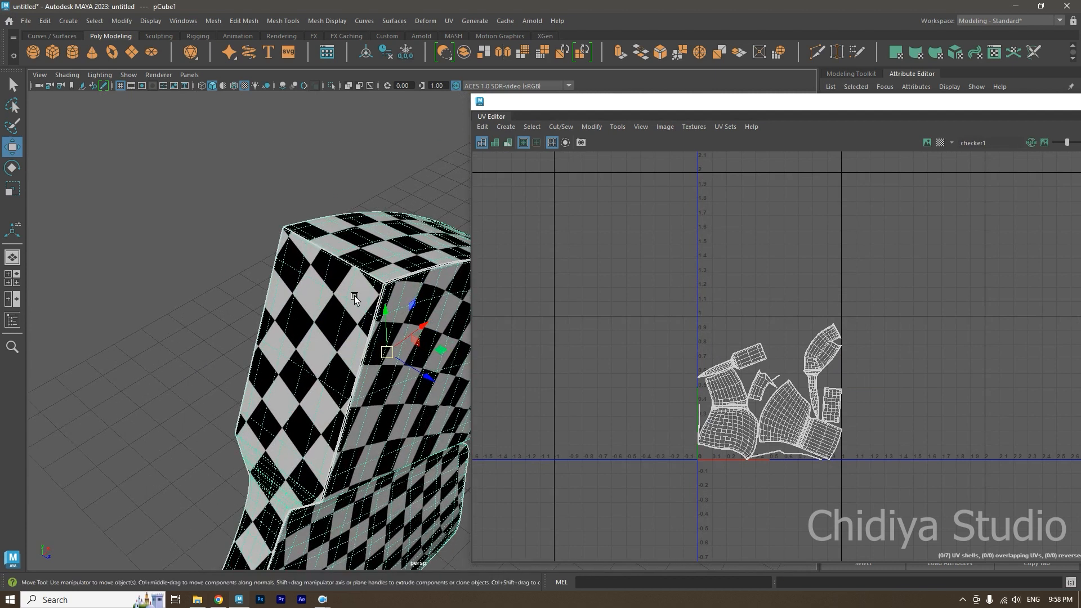
Step: Examine the checker squares on the axe head's back, top and side faces for distortion and differences in orientation
alt+middle_drag(354, 303, 332, 286)
alt+right_drag(332, 286, 359, 322)
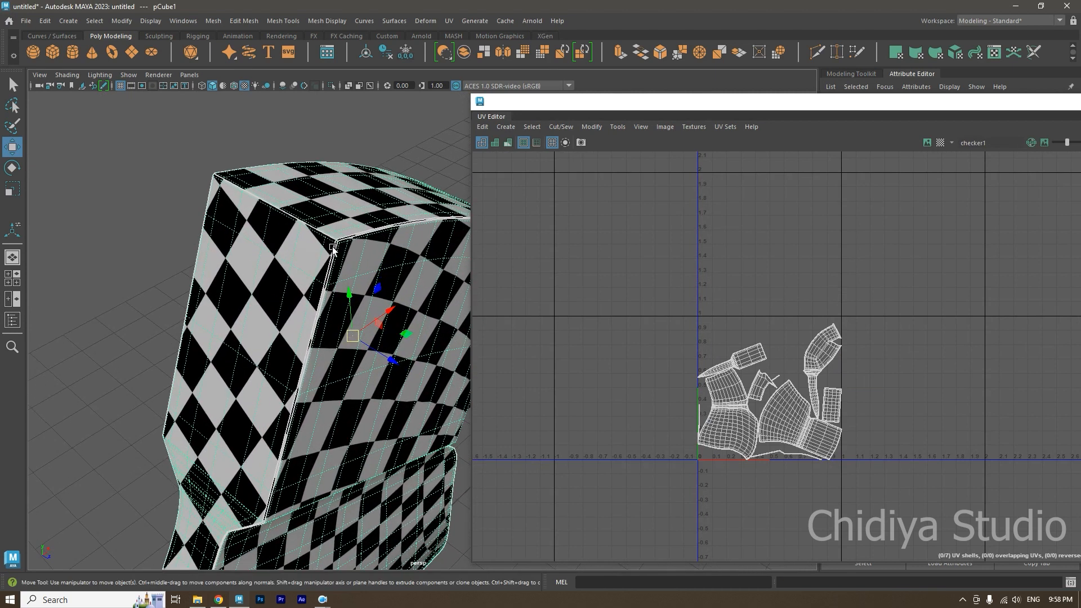
alt+middle_drag(773, 403, 779, 348)
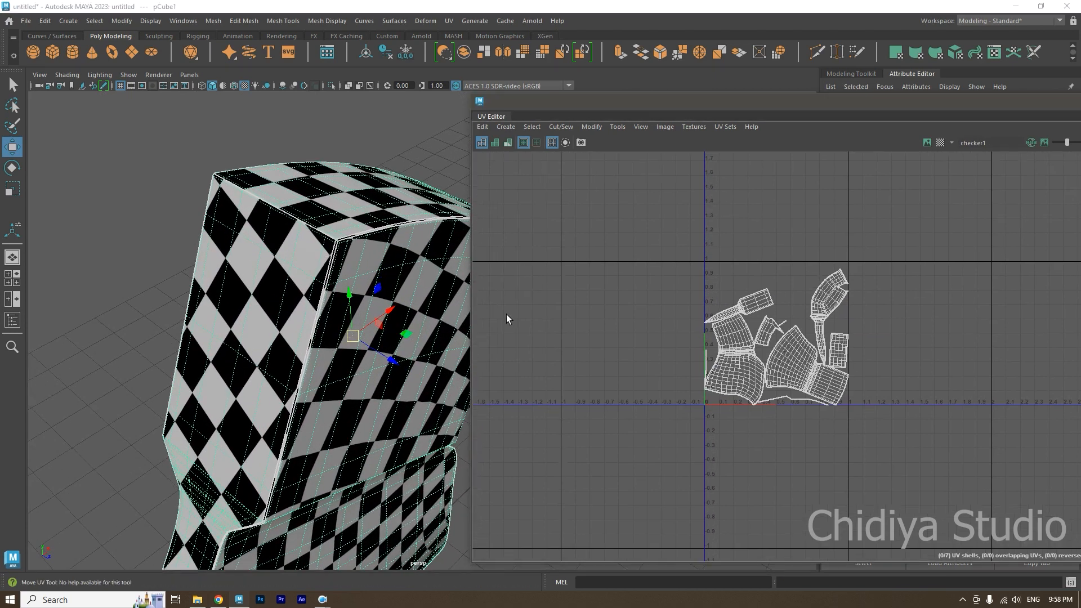
alt+drag(326, 270, 270, 276)
alt+right_drag(270, 276, 242, 268)
alt+middle_drag(242, 267, 287, 258)
alt+right_drag(287, 259, 278, 256)
alt+drag(278, 256, 303, 253)
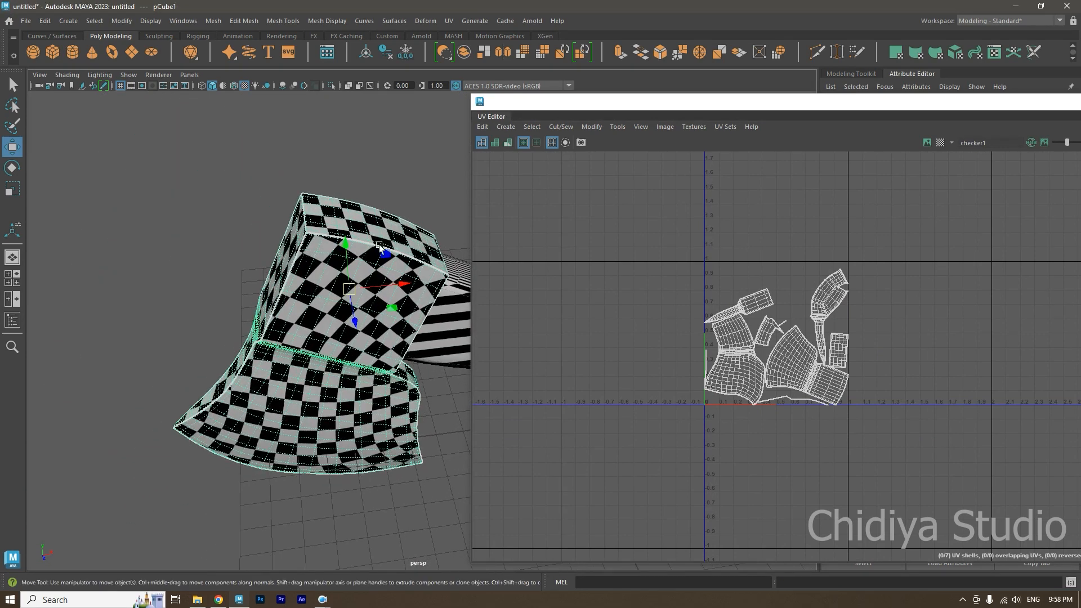
Step: Select the large side-face shell in UV shell mode and check the matching faces on the axe head
alt+middle_drag(725, 389, 729, 374)
alt+right_drag(728, 373, 743, 415)
right_drag(723, 300, 645, 263)
click(702, 307)
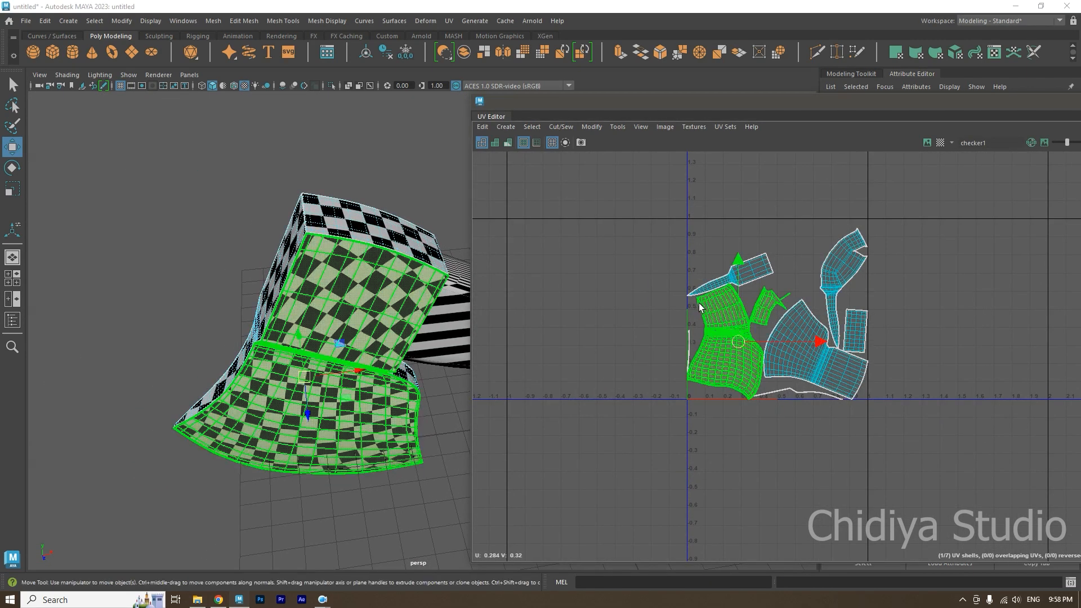
alt+drag(399, 300, 304, 243)
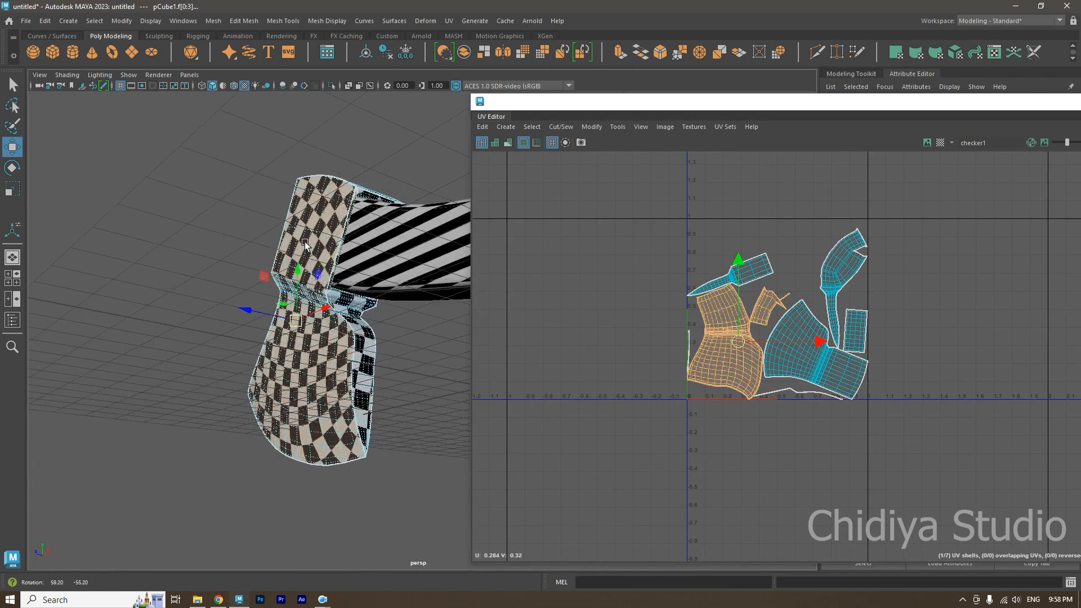